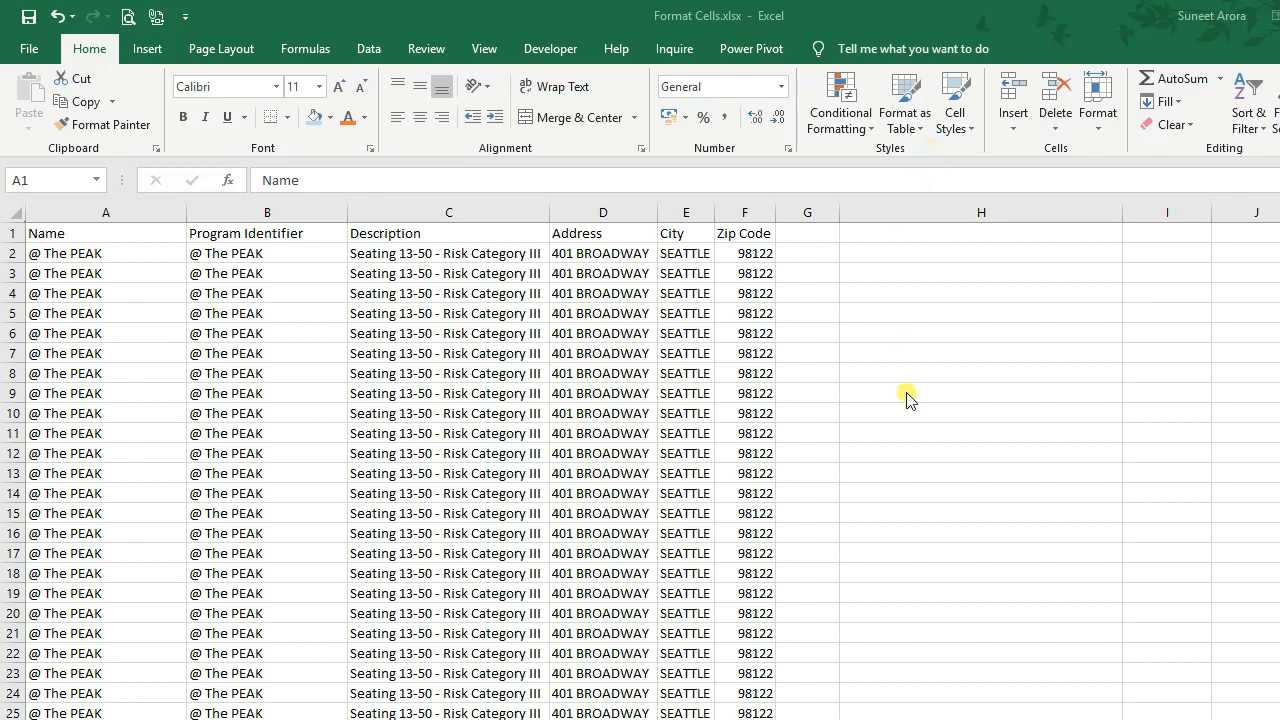
Format the header cells A1:F1 with a bold green font and a light green fill.
click(143, 234)
drag(143, 234, 749, 232)
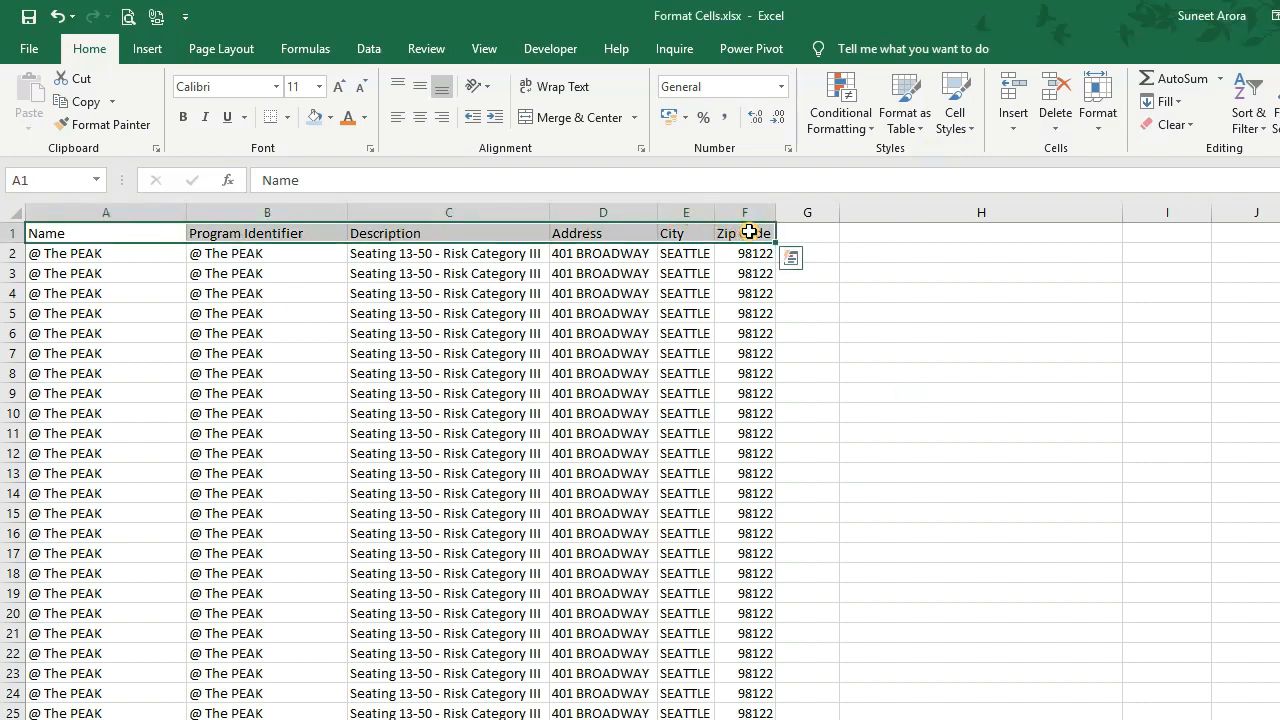
click(366, 118)
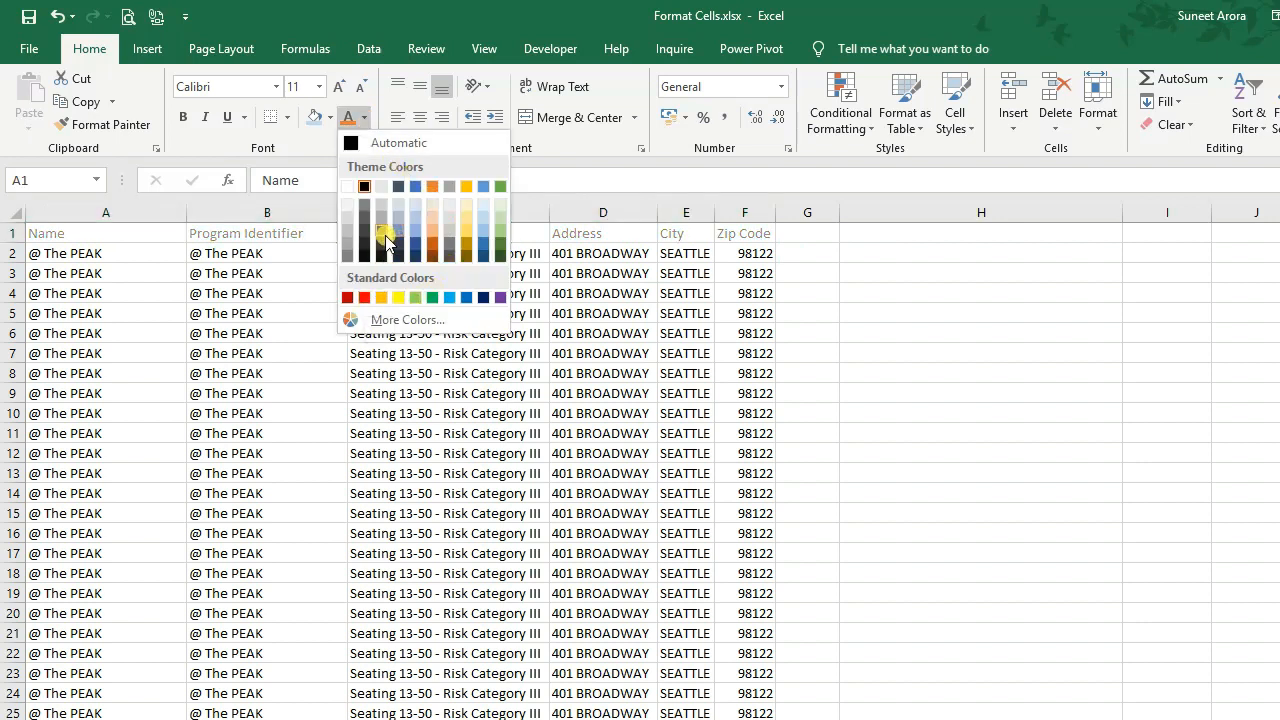
click(500, 248)
click(330, 118)
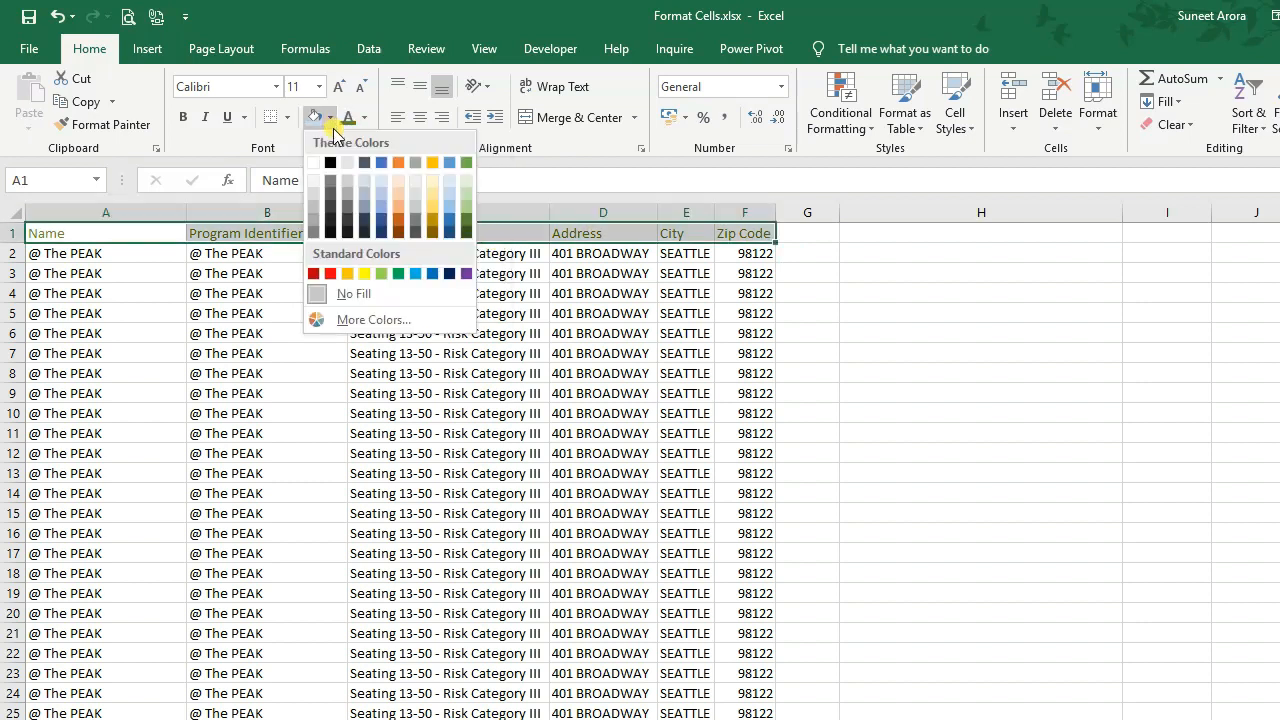
click(465, 181)
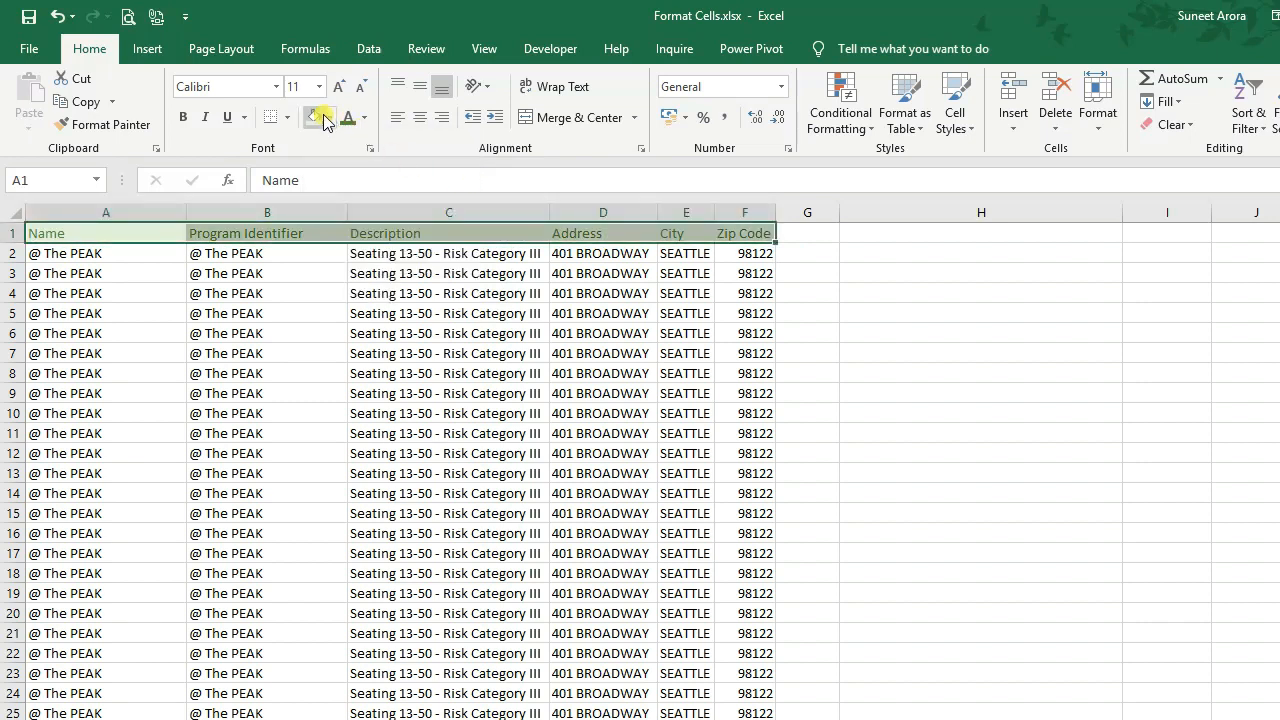
click(184, 118)
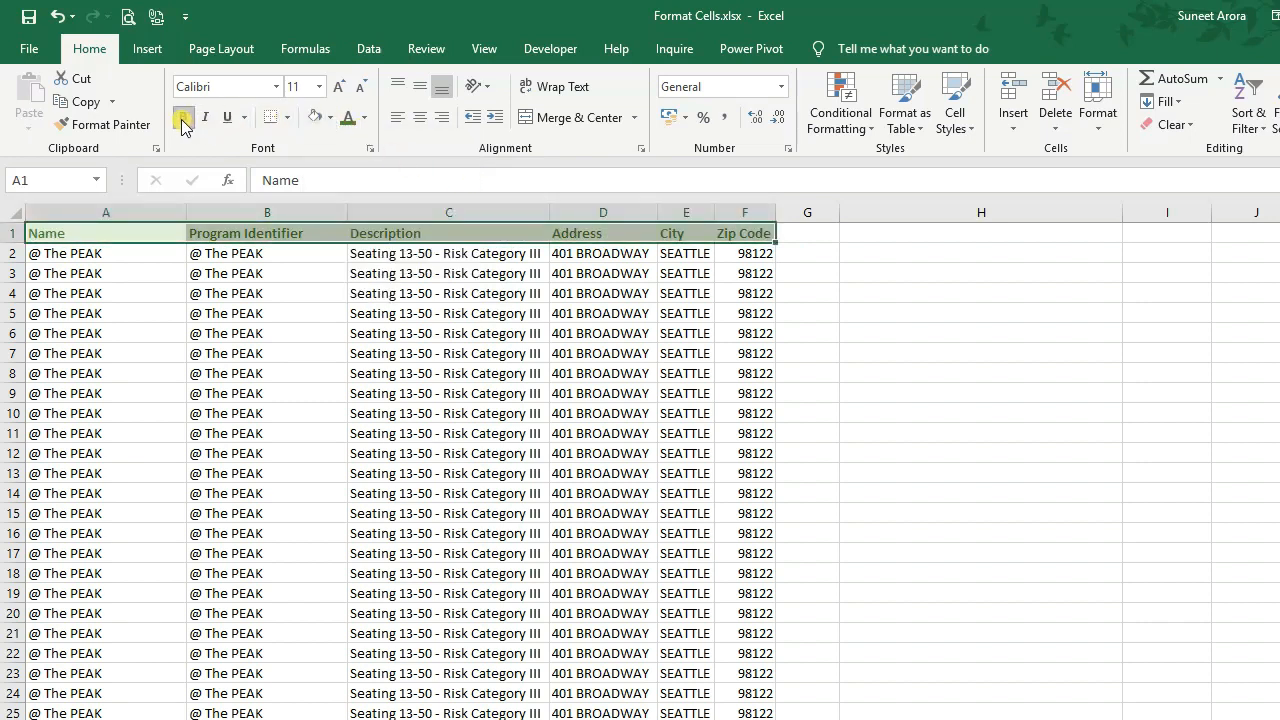
click(337, 433)
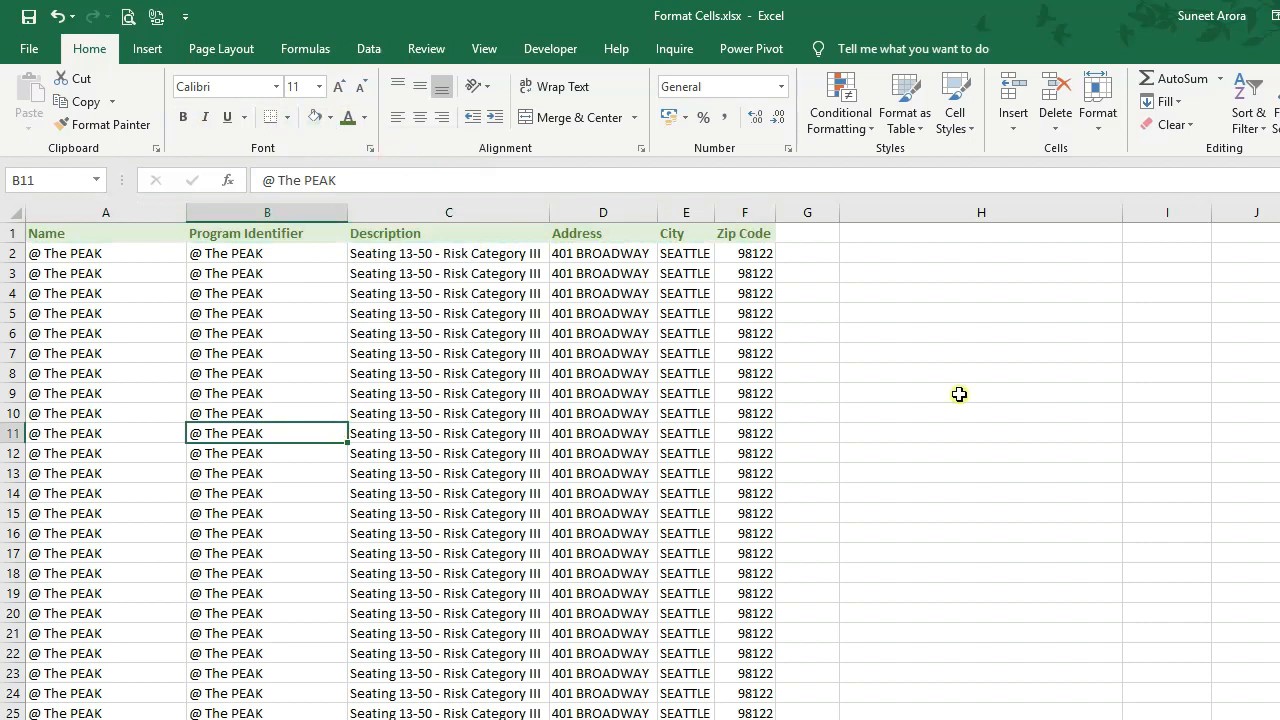
click(863, 291)
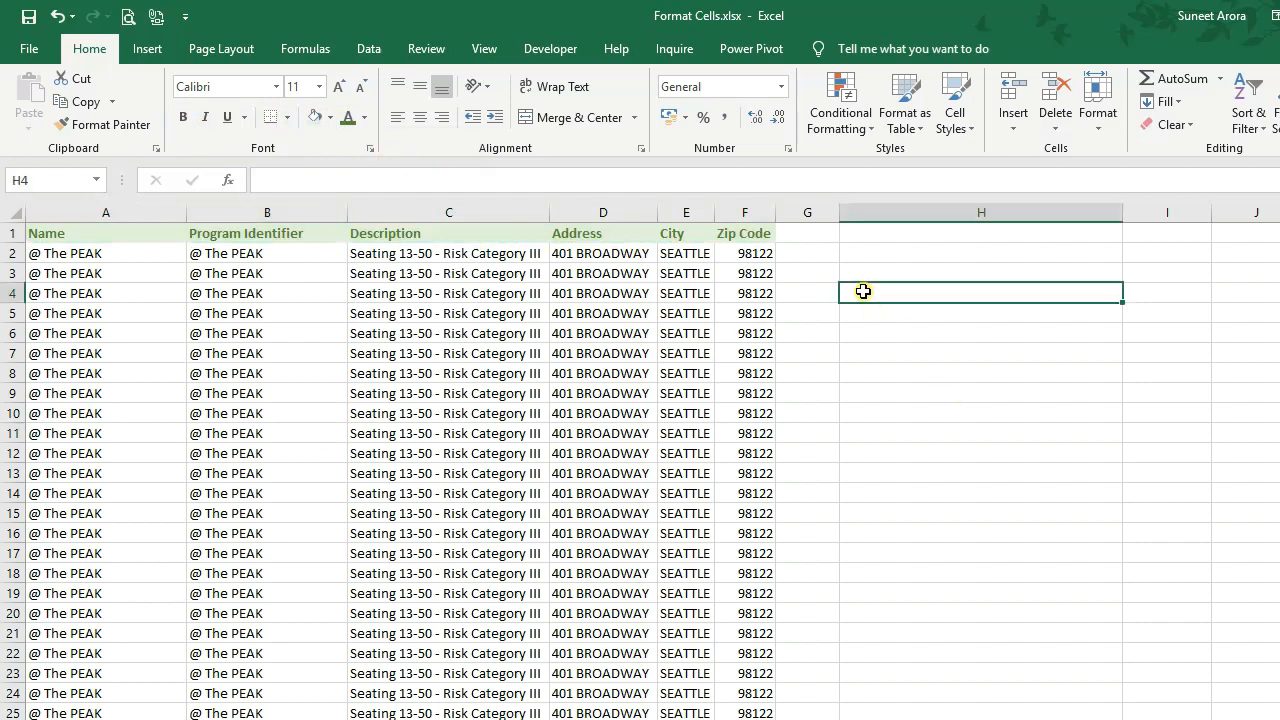
Open Find and Replace for replacing, with its format options expanded.
click(552, 237)
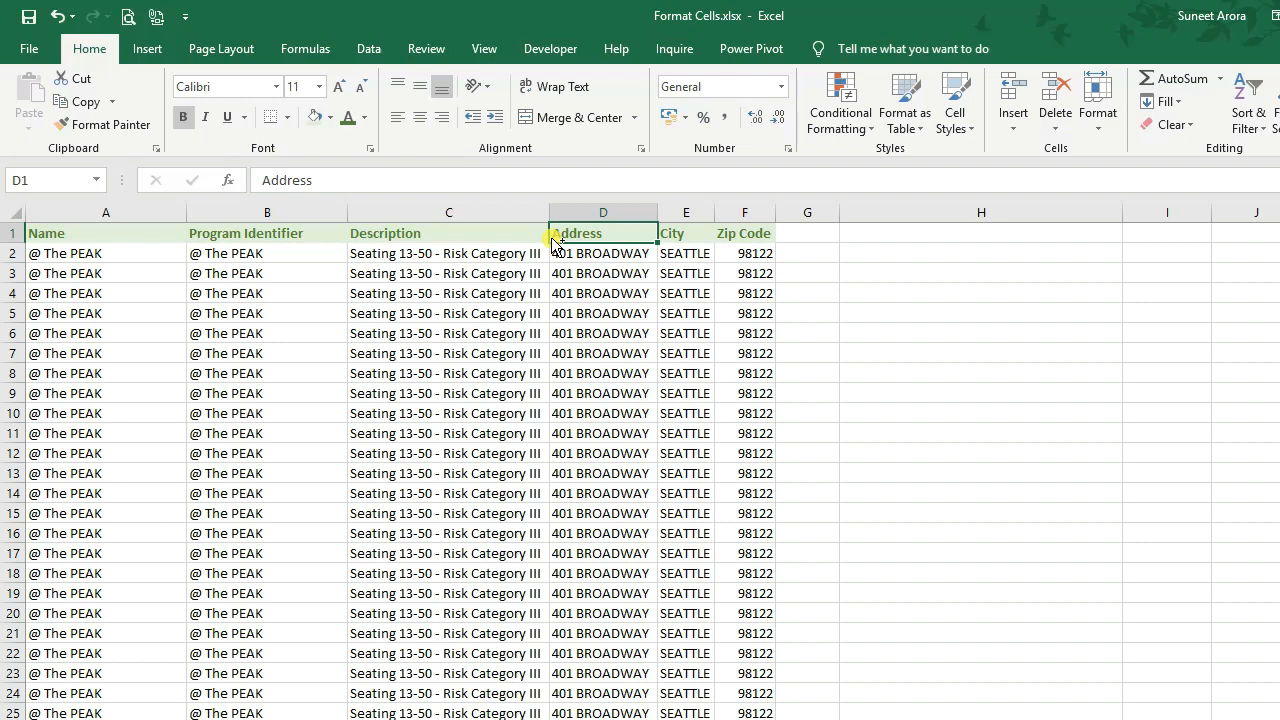
key(ctrl+h)
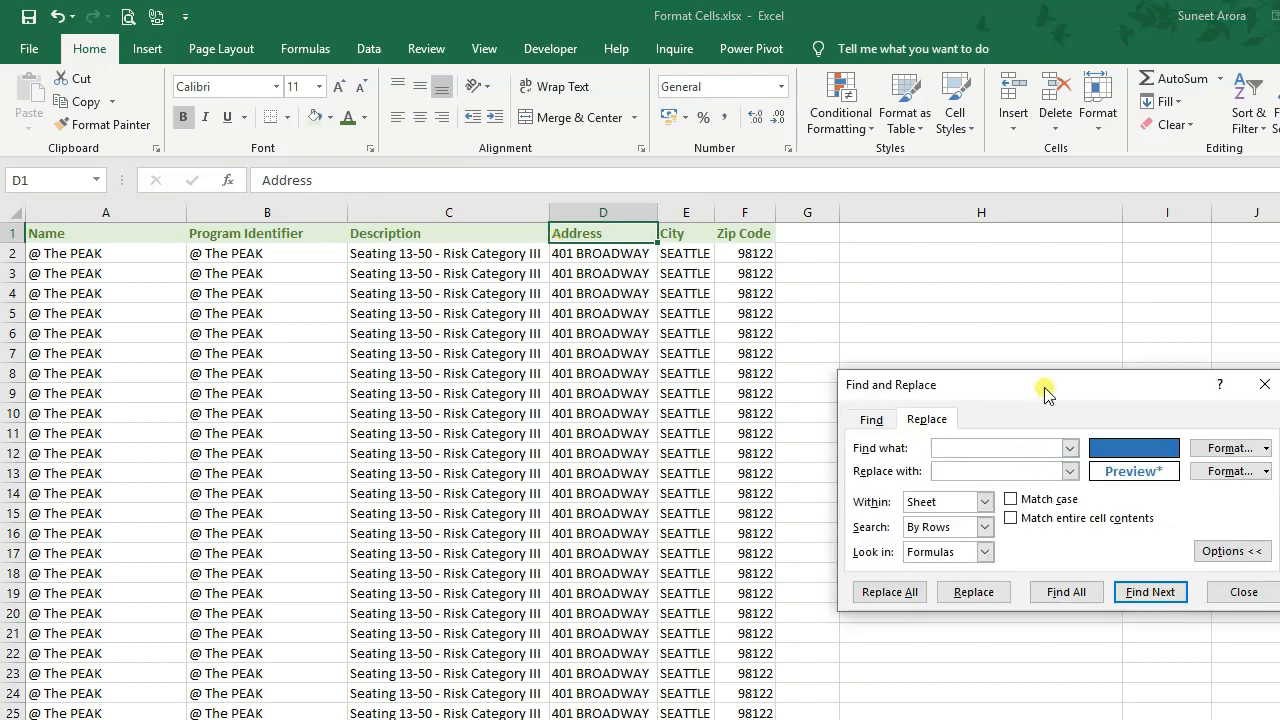
drag(1046, 391, 855, 388)
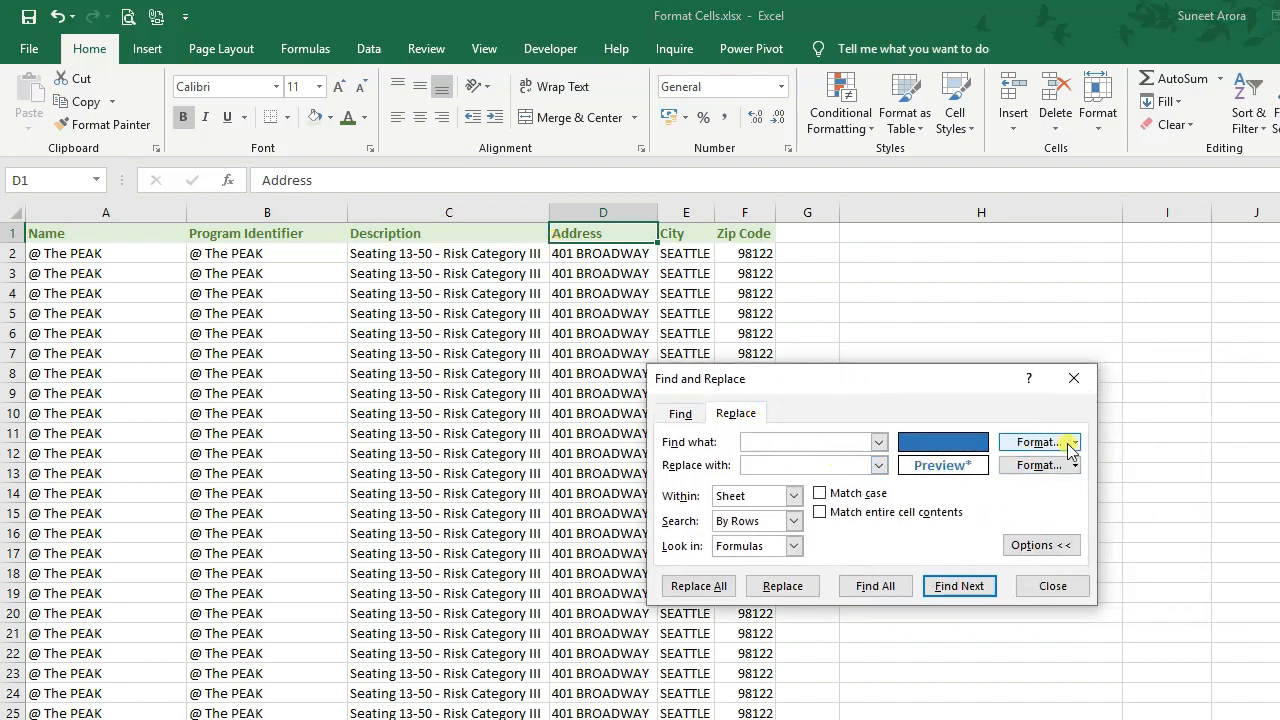
click(831, 463)
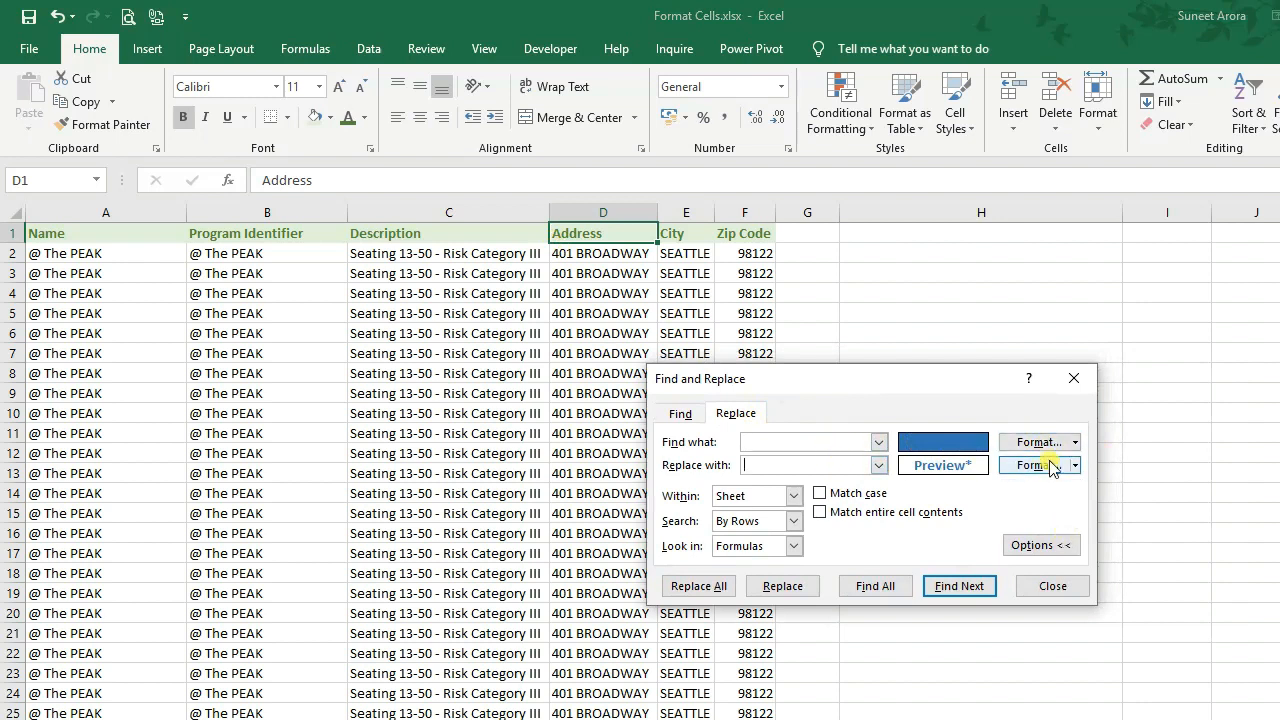
click(1050, 545)
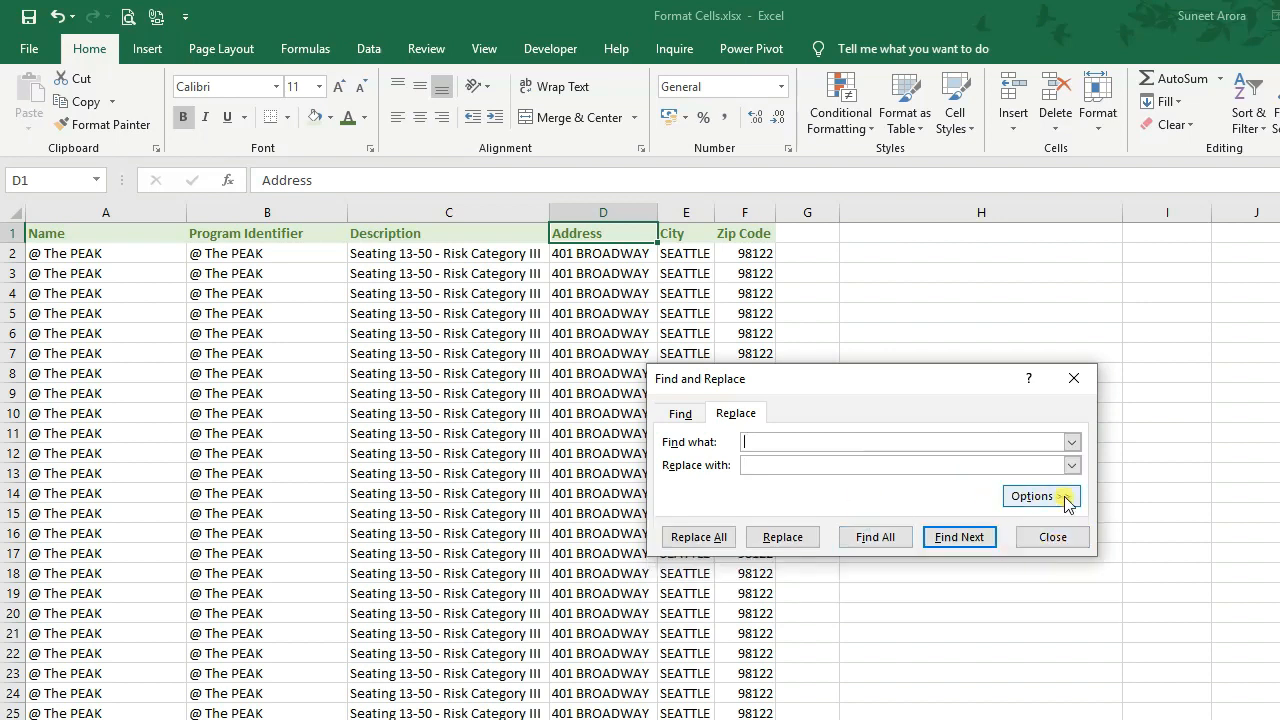
click(1063, 499)
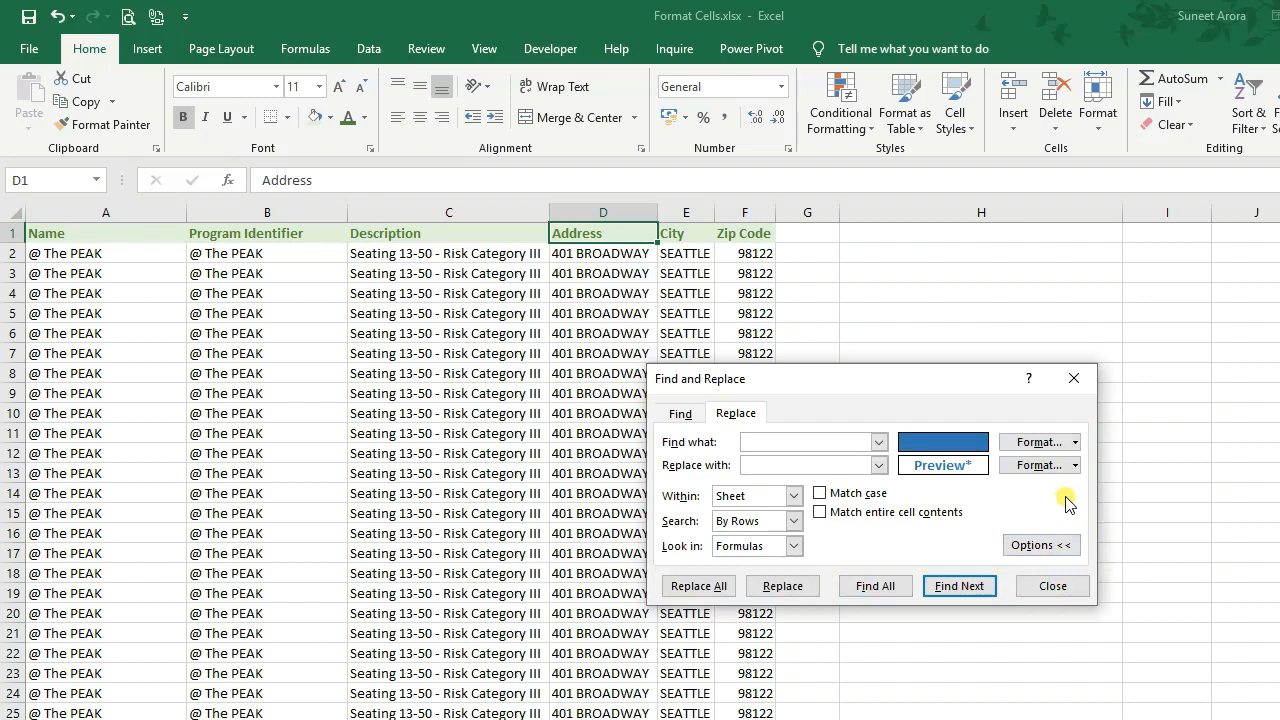
click(1076, 442)
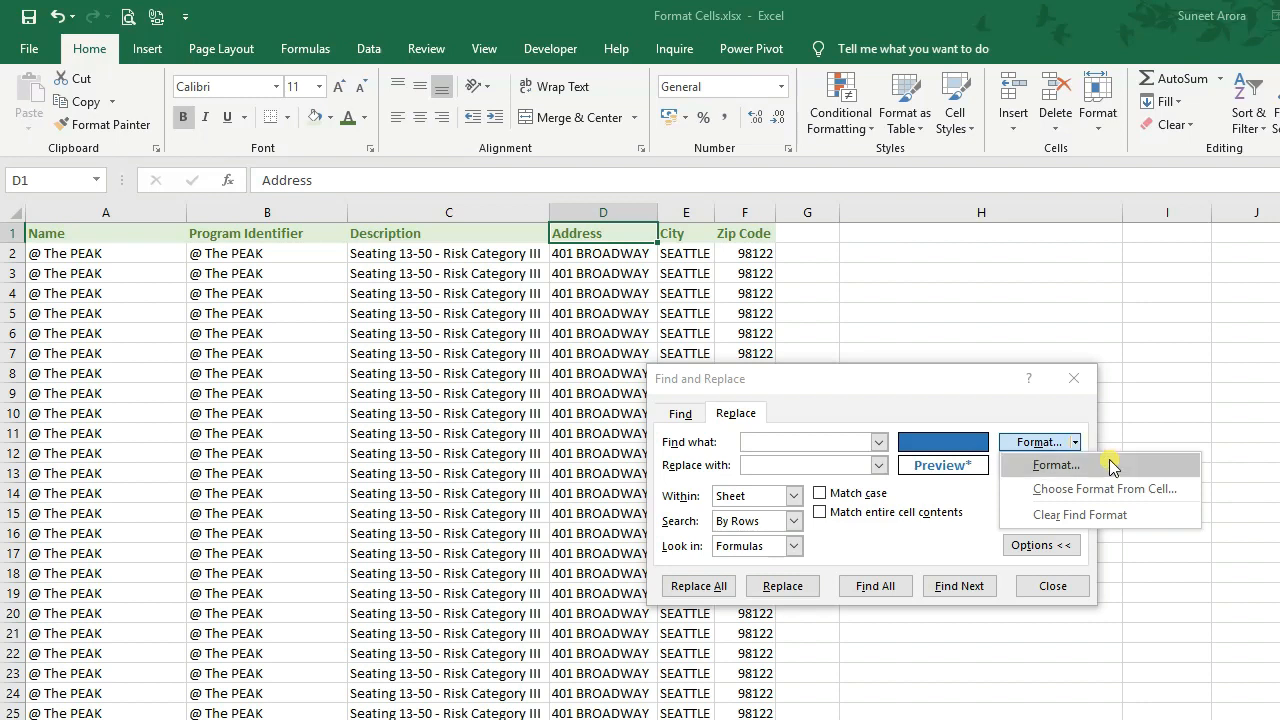
click(1112, 467)
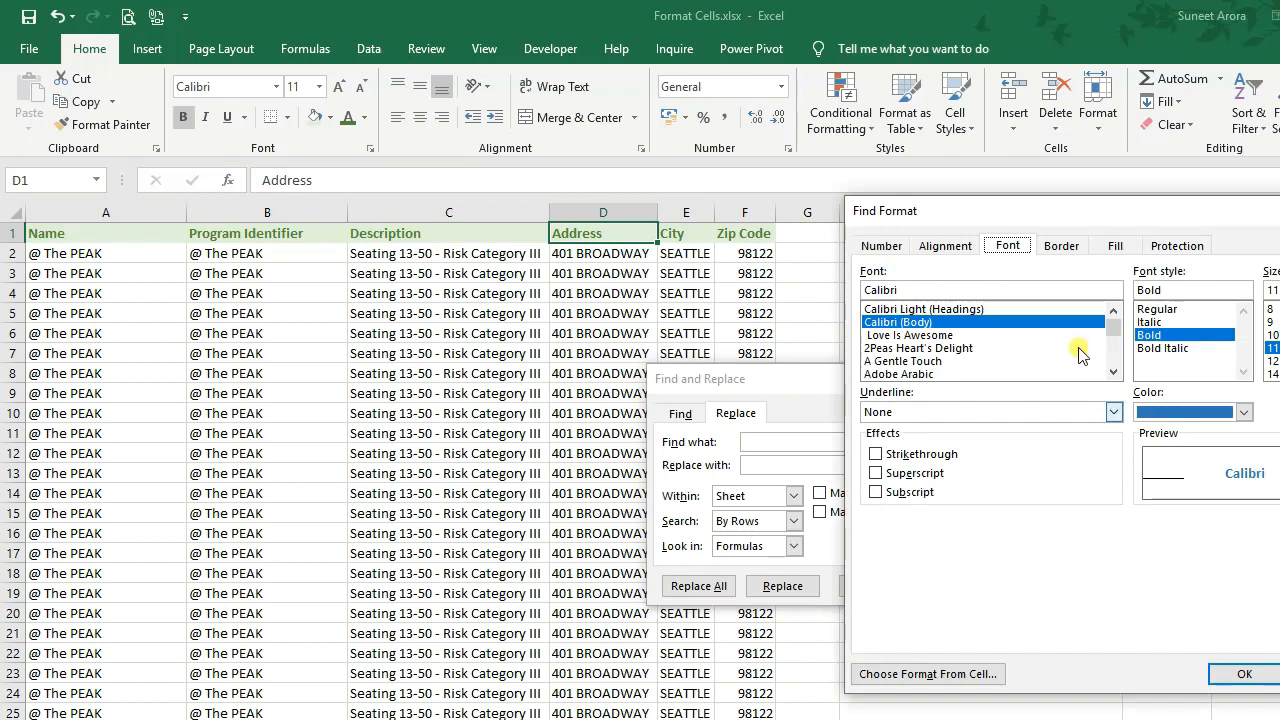
drag(1085, 210, 868, 218)
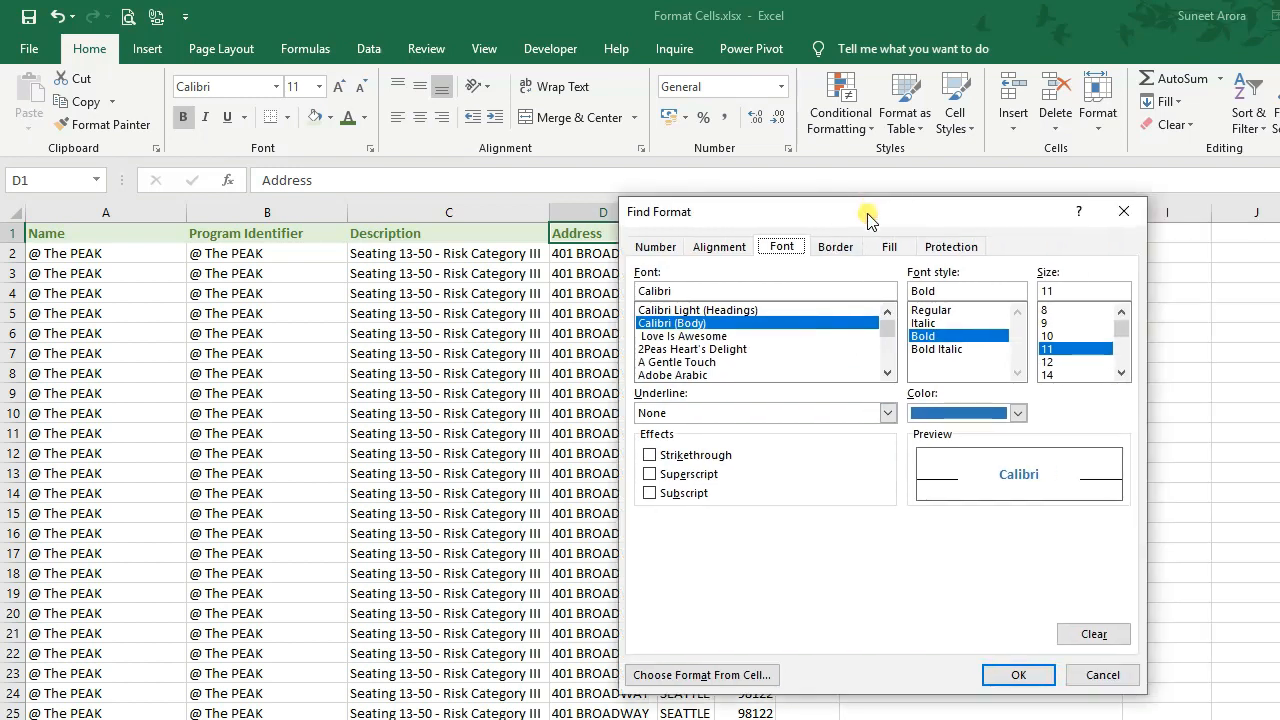
click(1097, 678)
Take the format to find from the Name header cell A1.
click(1076, 442)
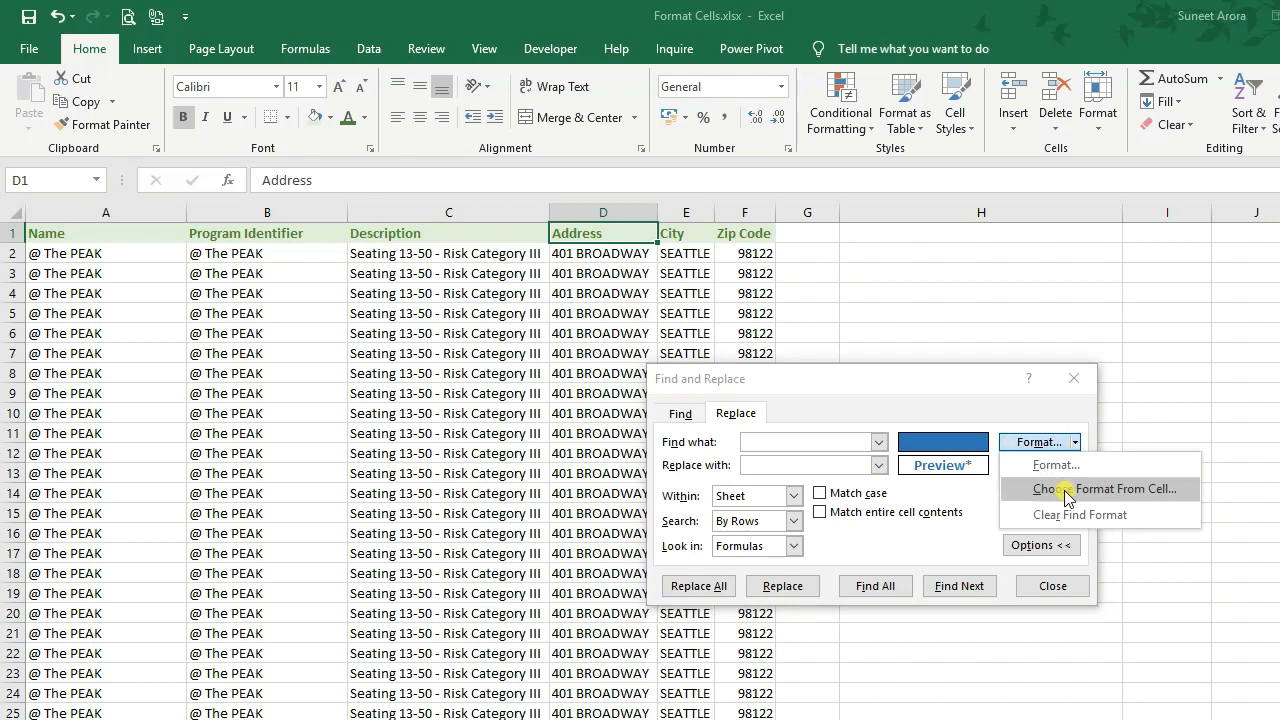
click(1064, 490)
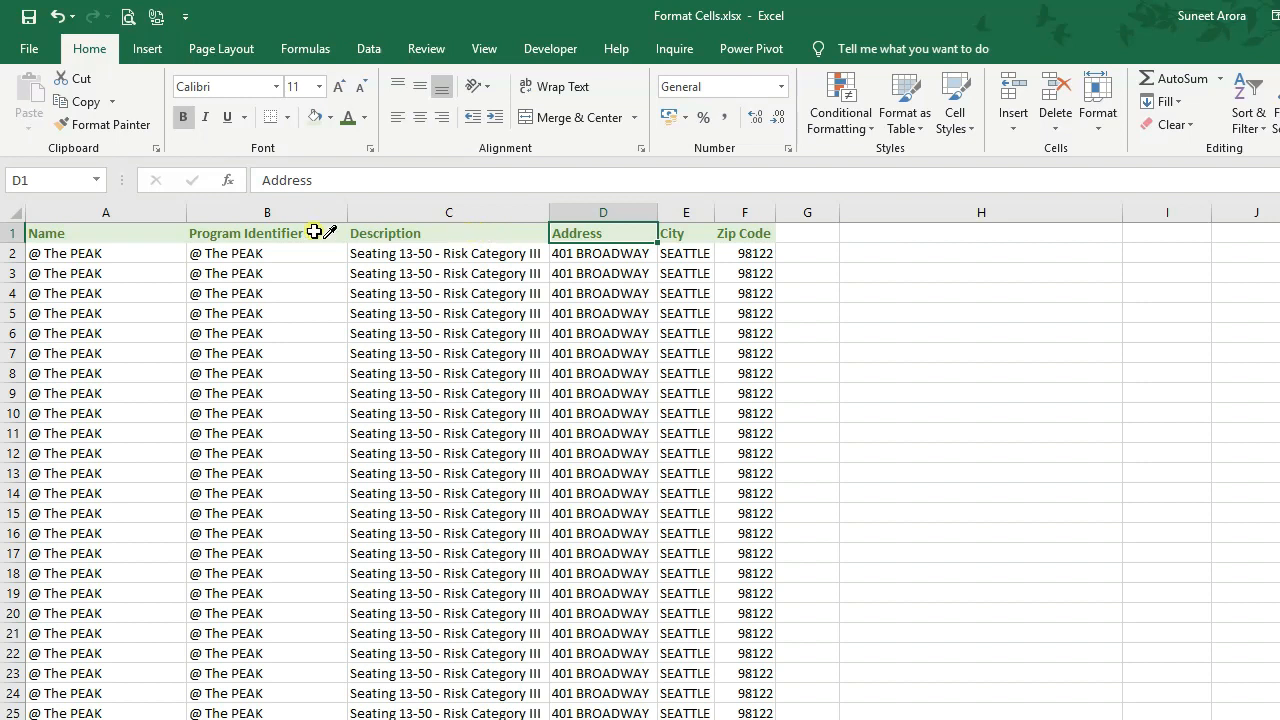
click(124, 235)
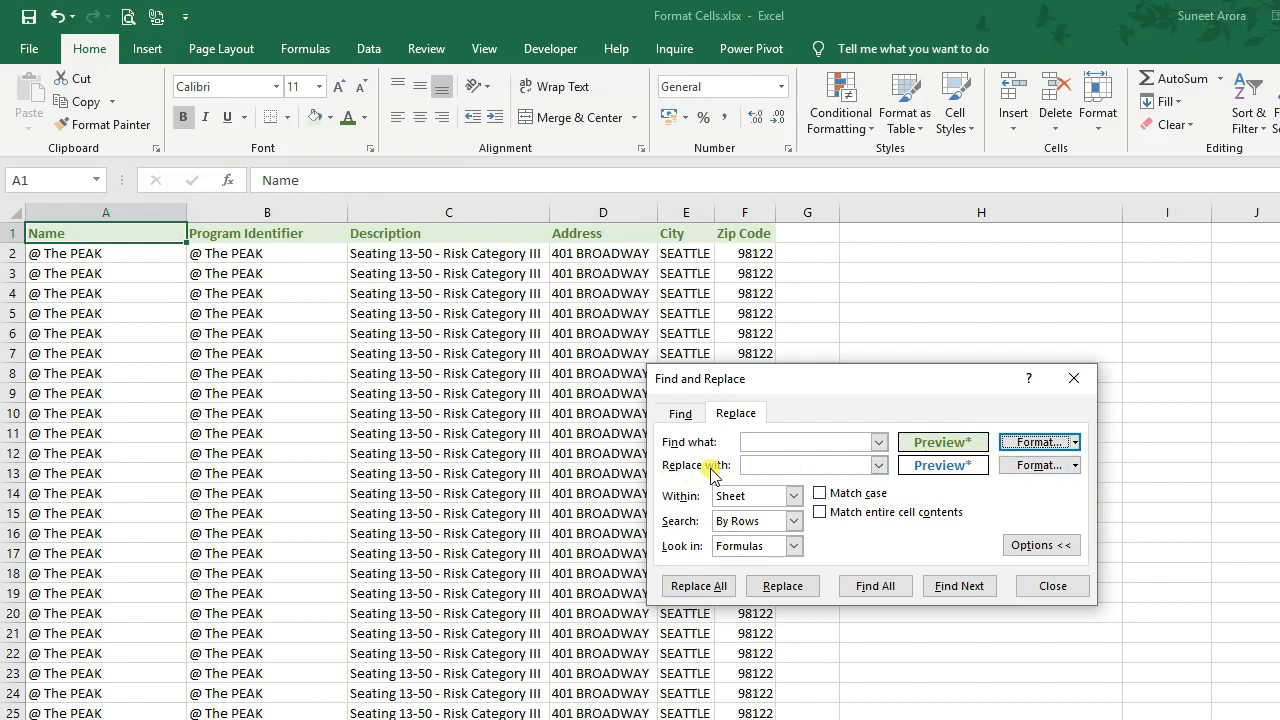
Set the replacement format's background fill to light blue and replace all matching header formats in the sheet.
click(1074, 465)
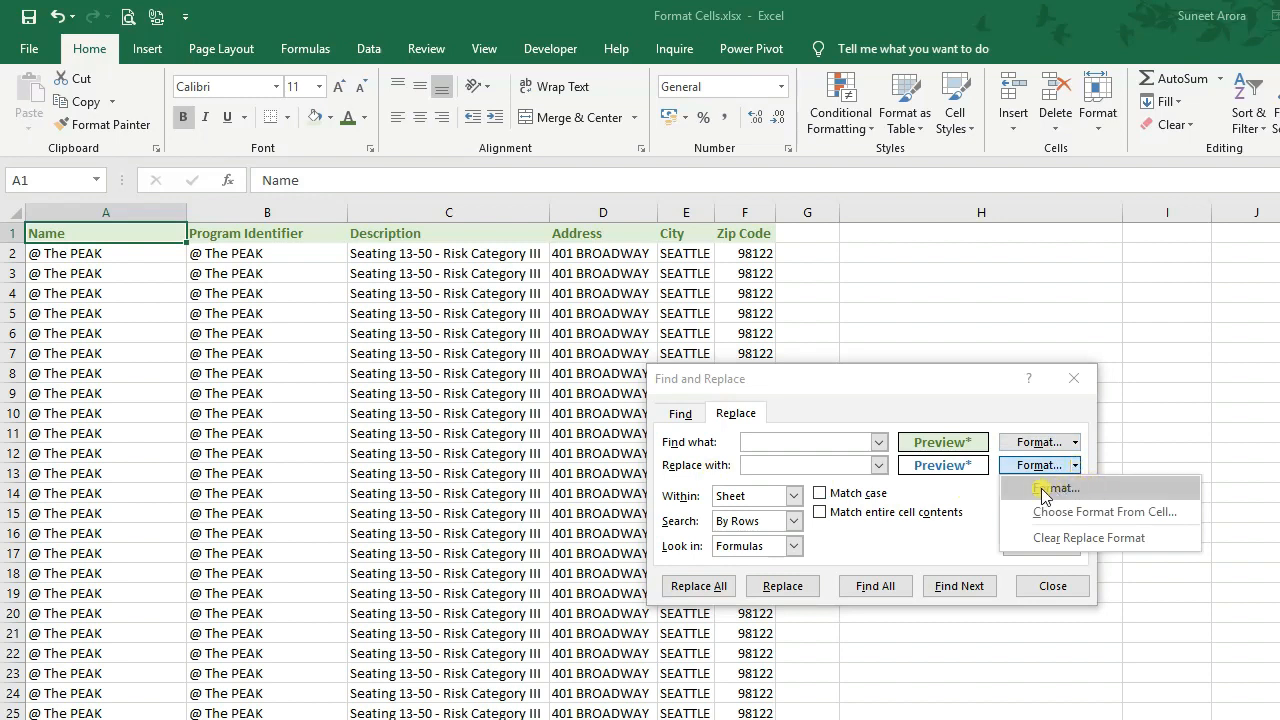
click(1116, 490)
drag(966, 246, 798, 162)
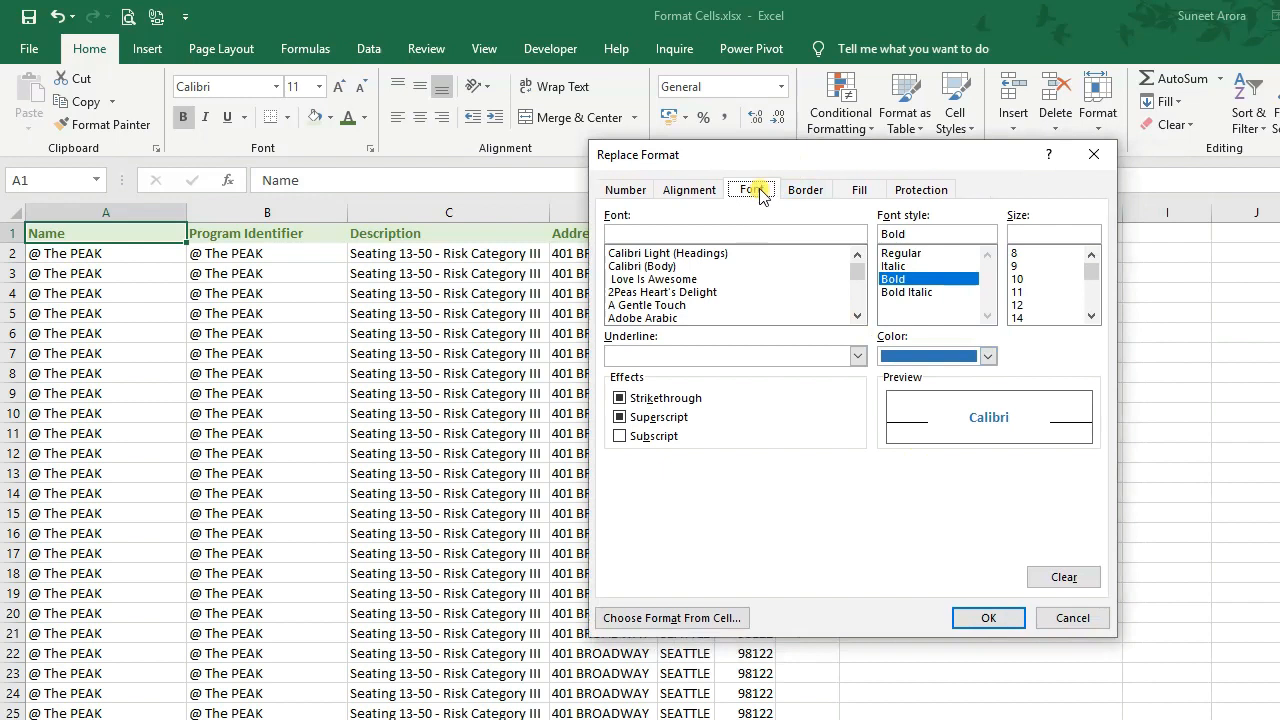
click(987, 356)
click(988, 358)
click(859, 189)
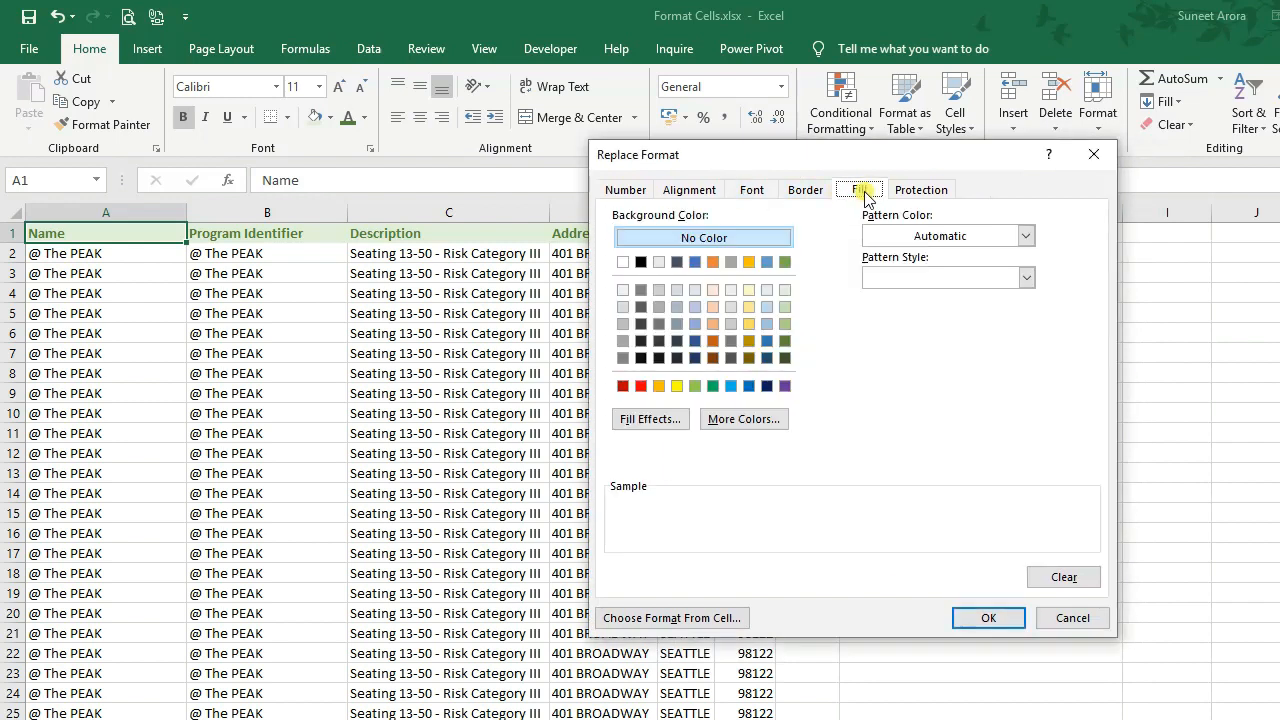
click(765, 305)
click(1004, 622)
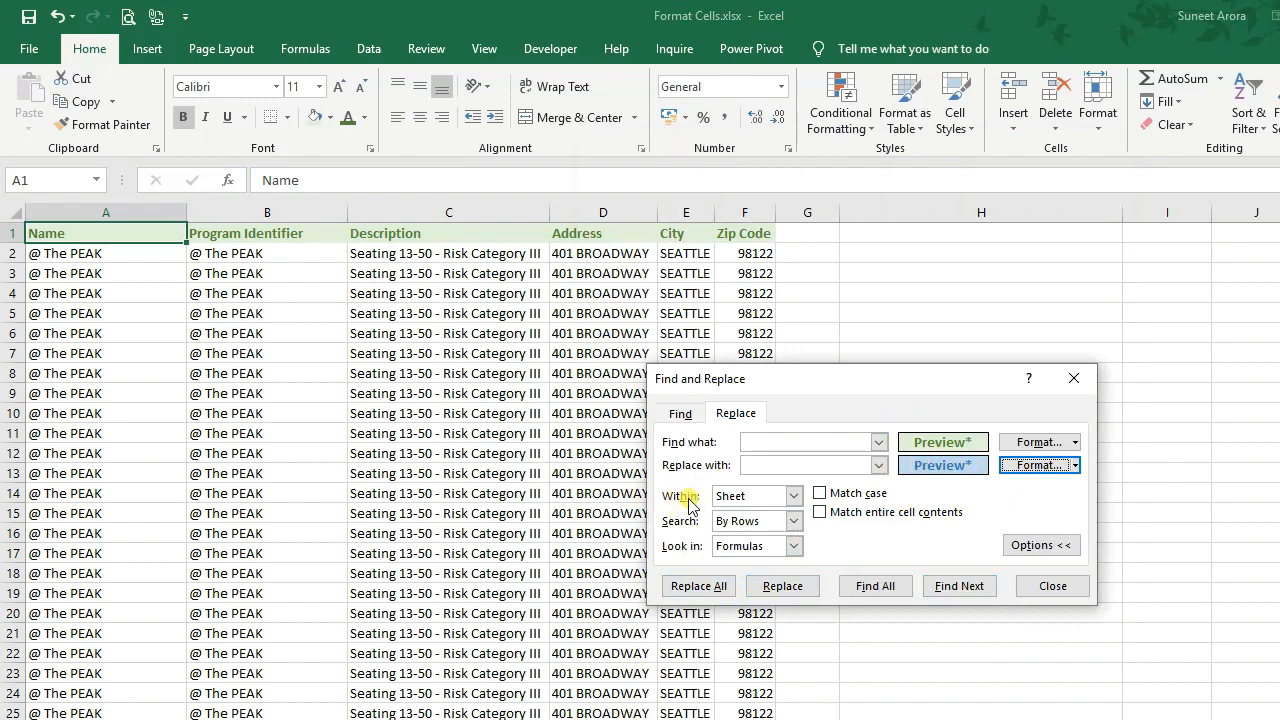
click(699, 586)
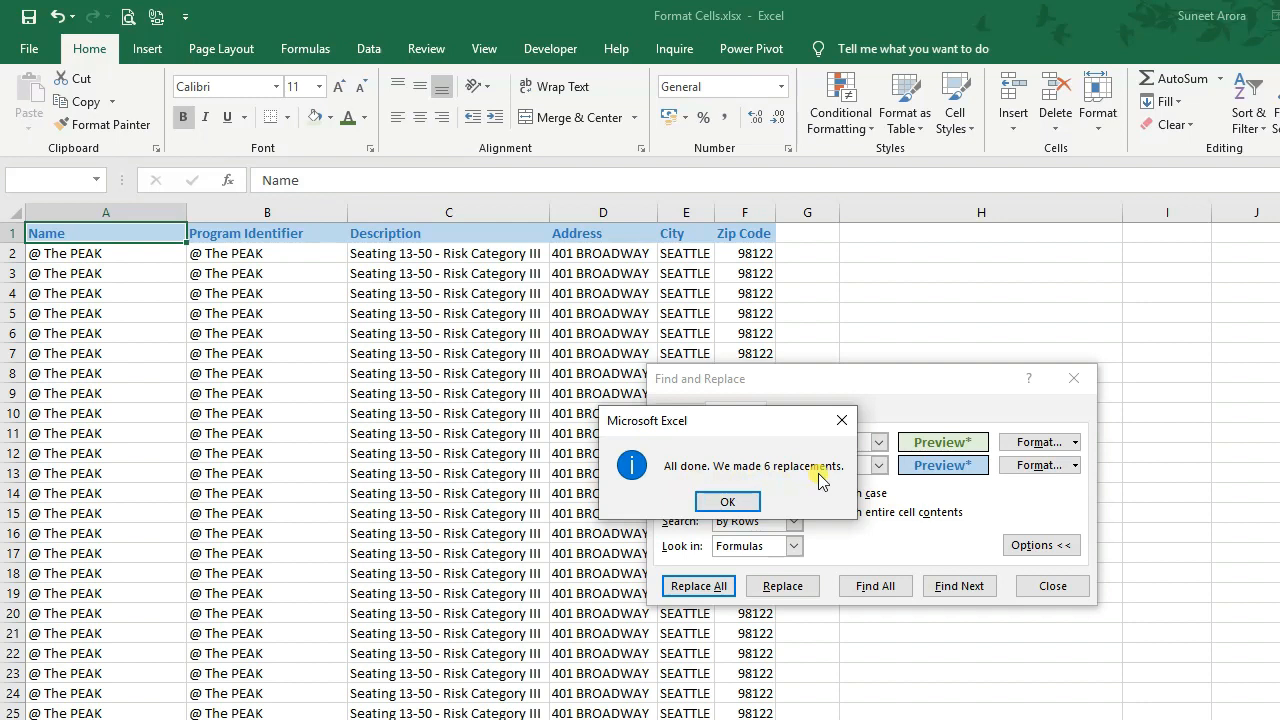
click(733, 502)
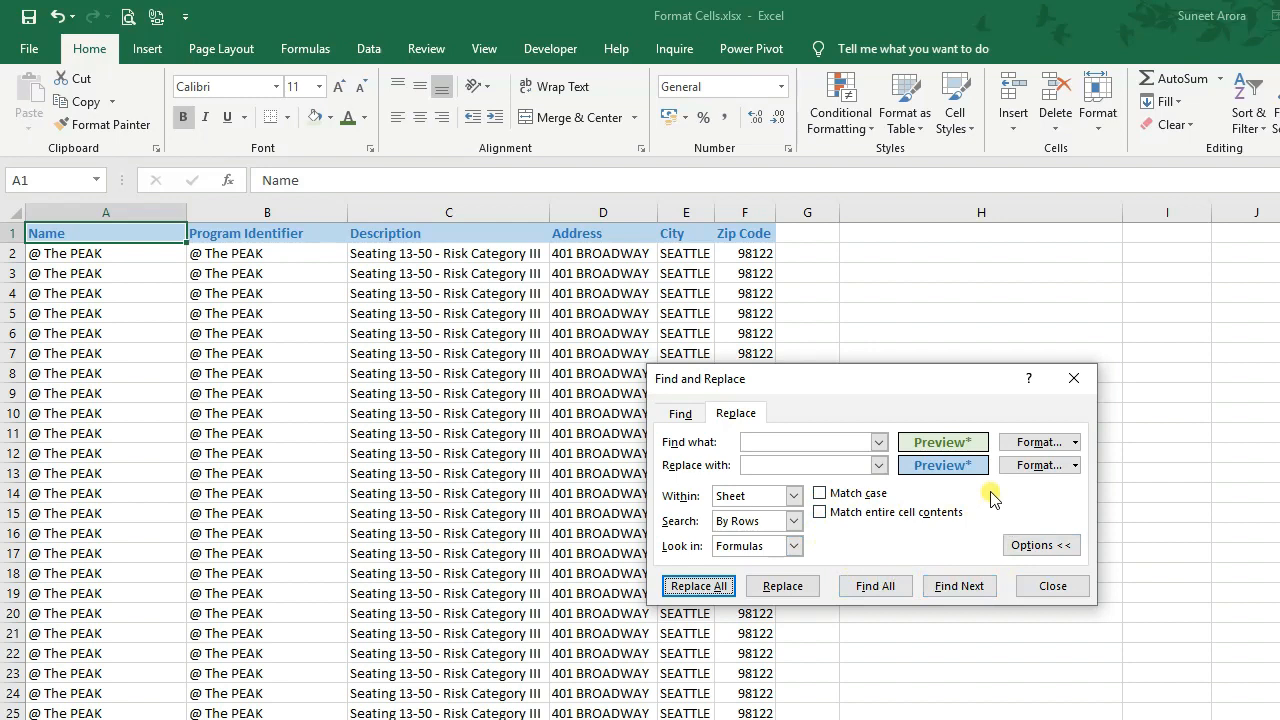
Set the replacement scope to Workbook and close Find and Replace.
click(794, 498)
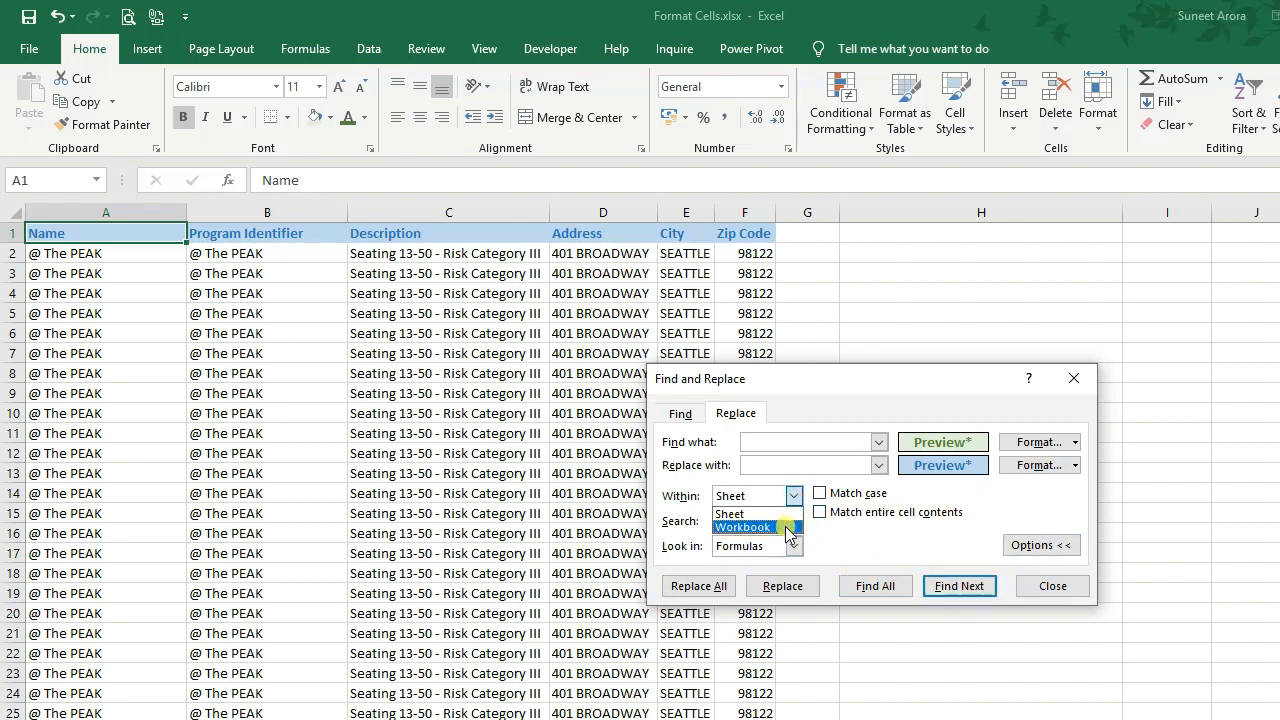
click(787, 527)
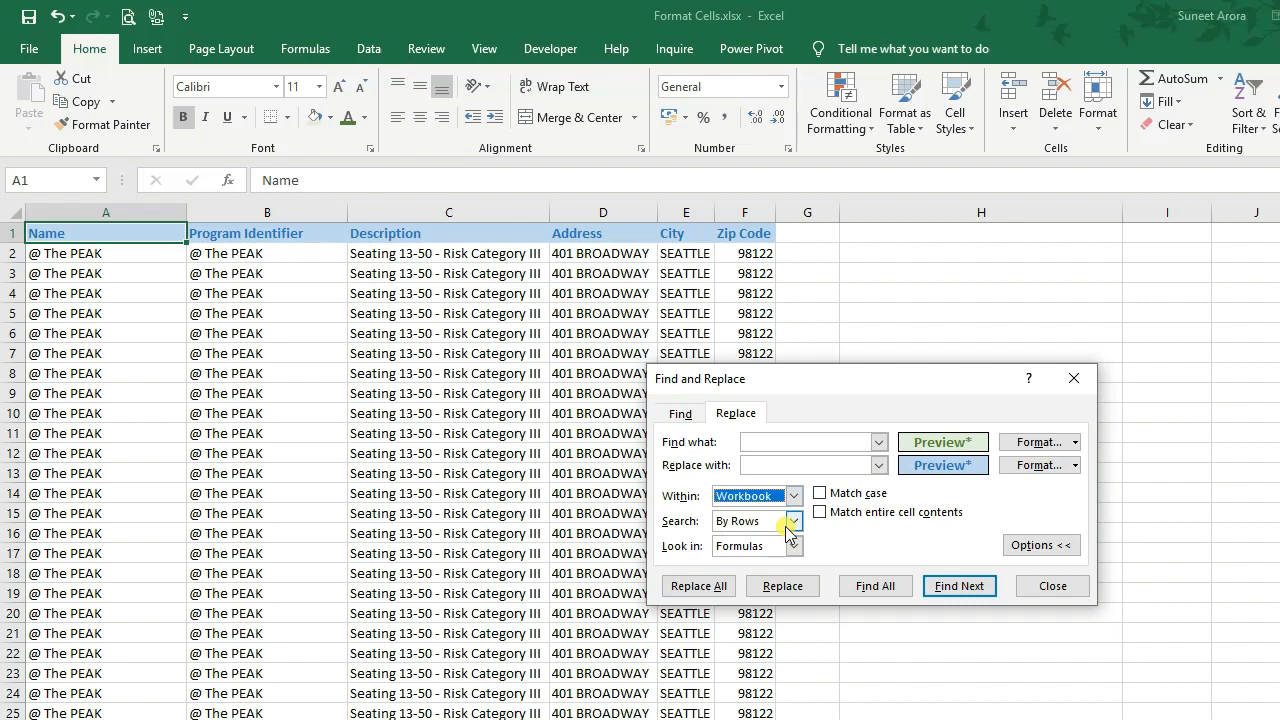
click(1062, 588)
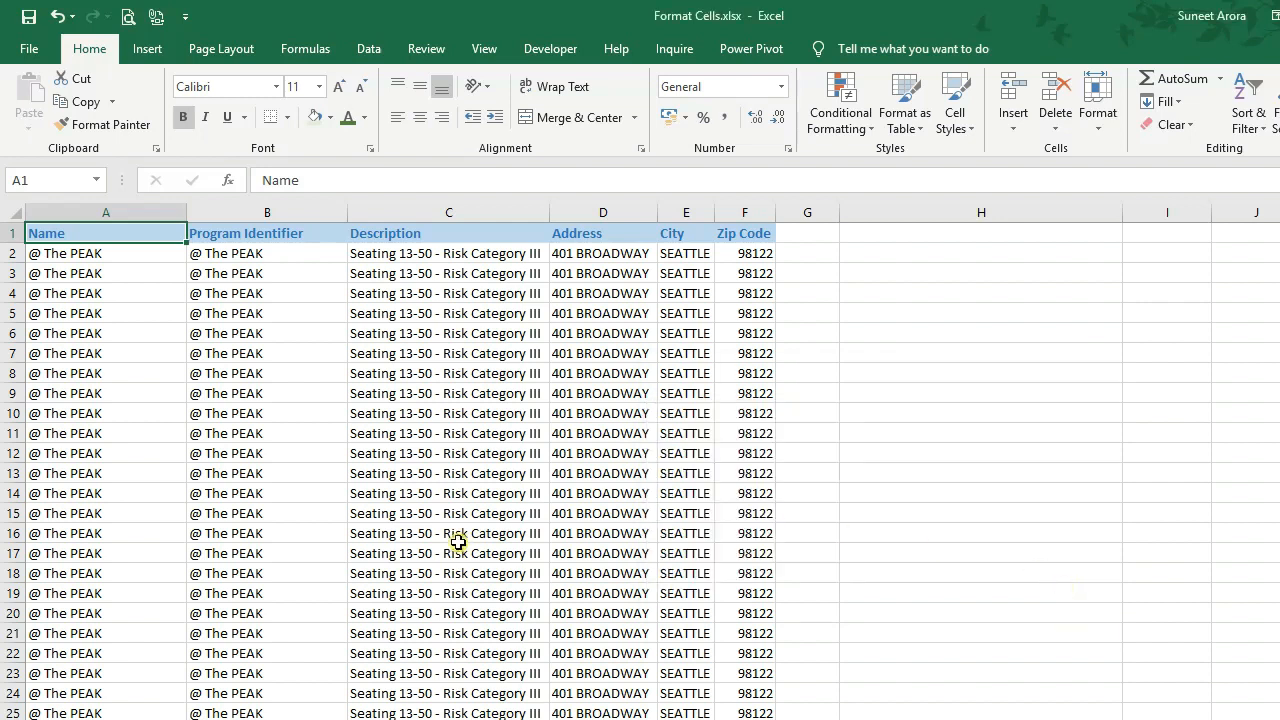
Copy the format of header cell B1 onto the second sheet's header cells A1:H1 with Format Painter.
click(360, 472)
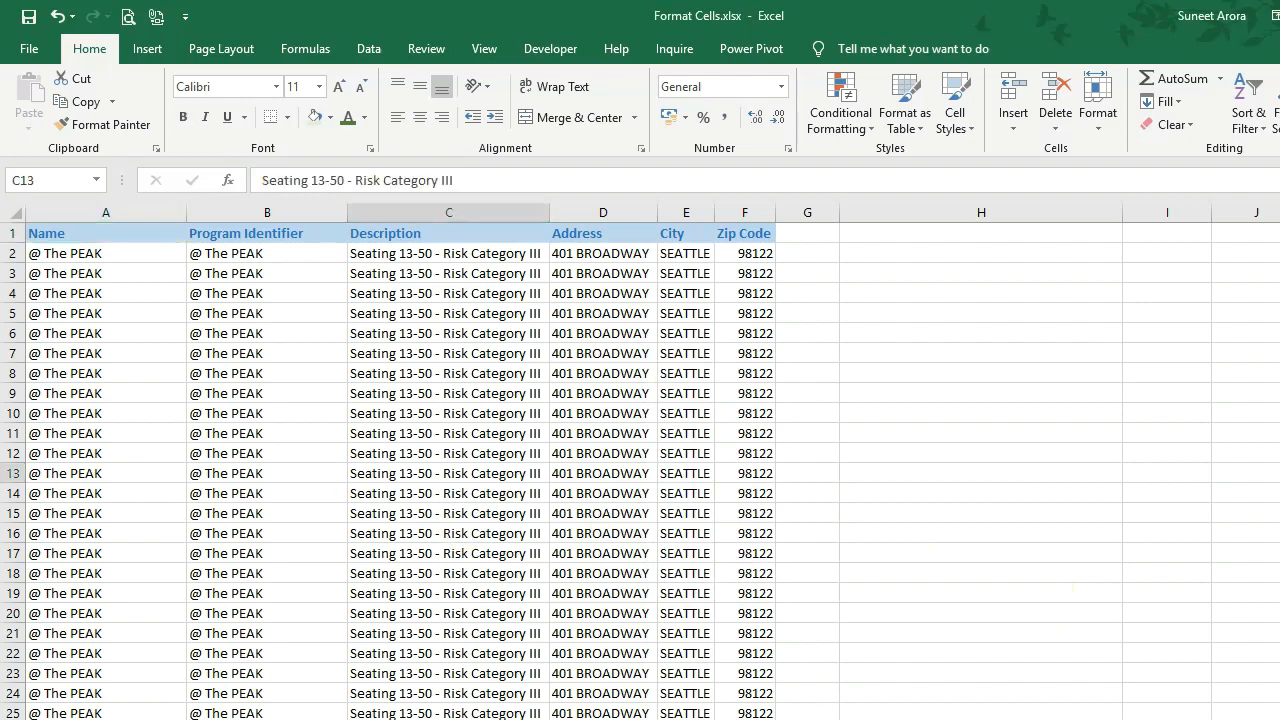
key(ctrl+Page_Down)
click(270, 233)
drag(270, 233, 994, 223)
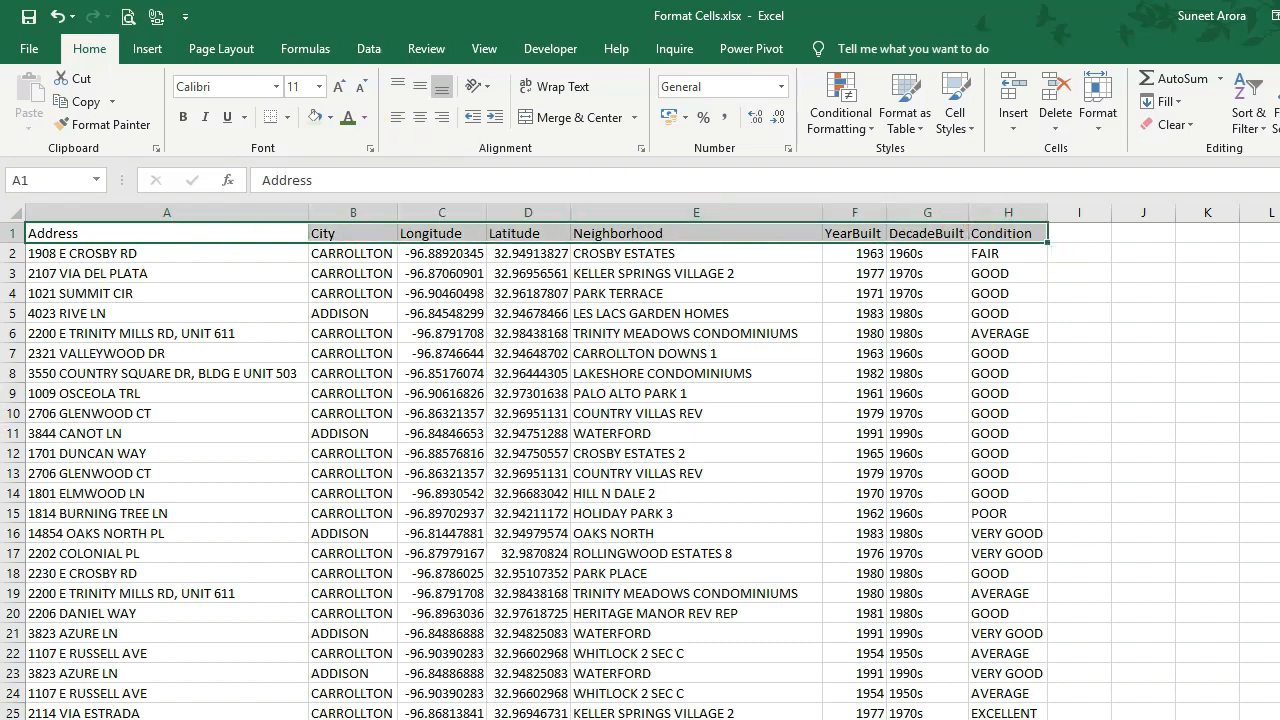
key(ctrl+Page_Up)
click(309, 230)
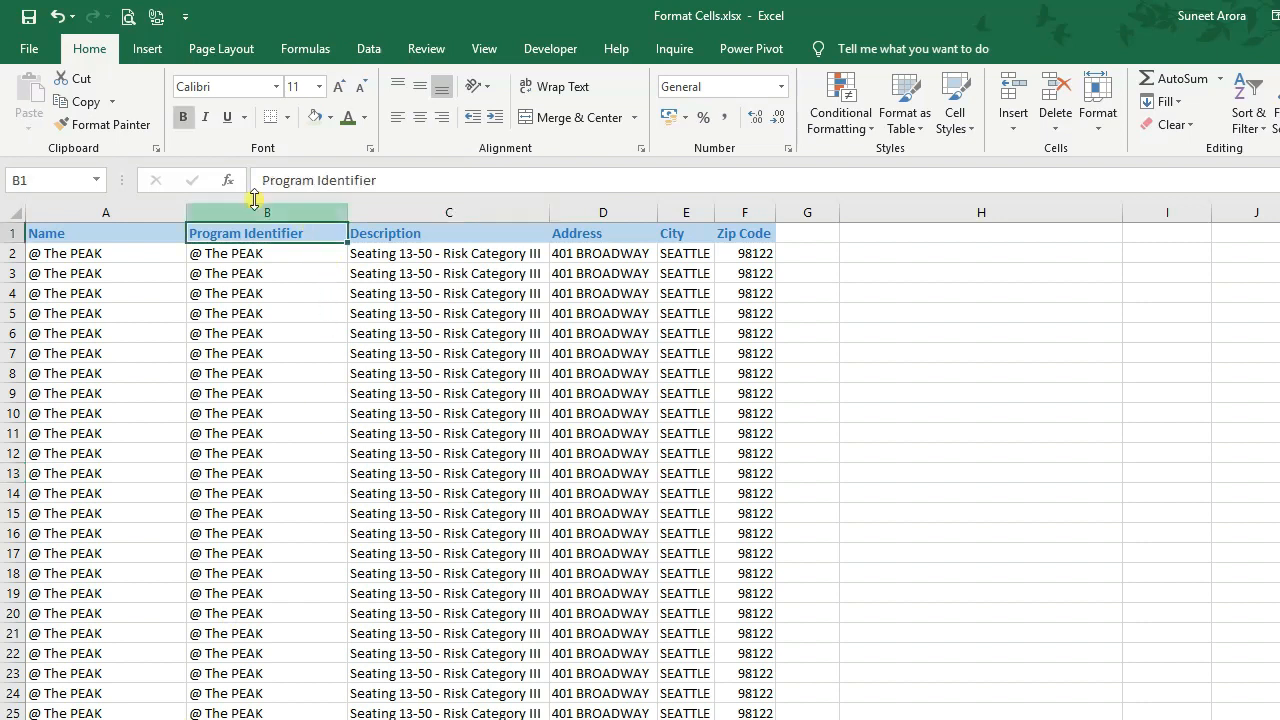
click(125, 124)
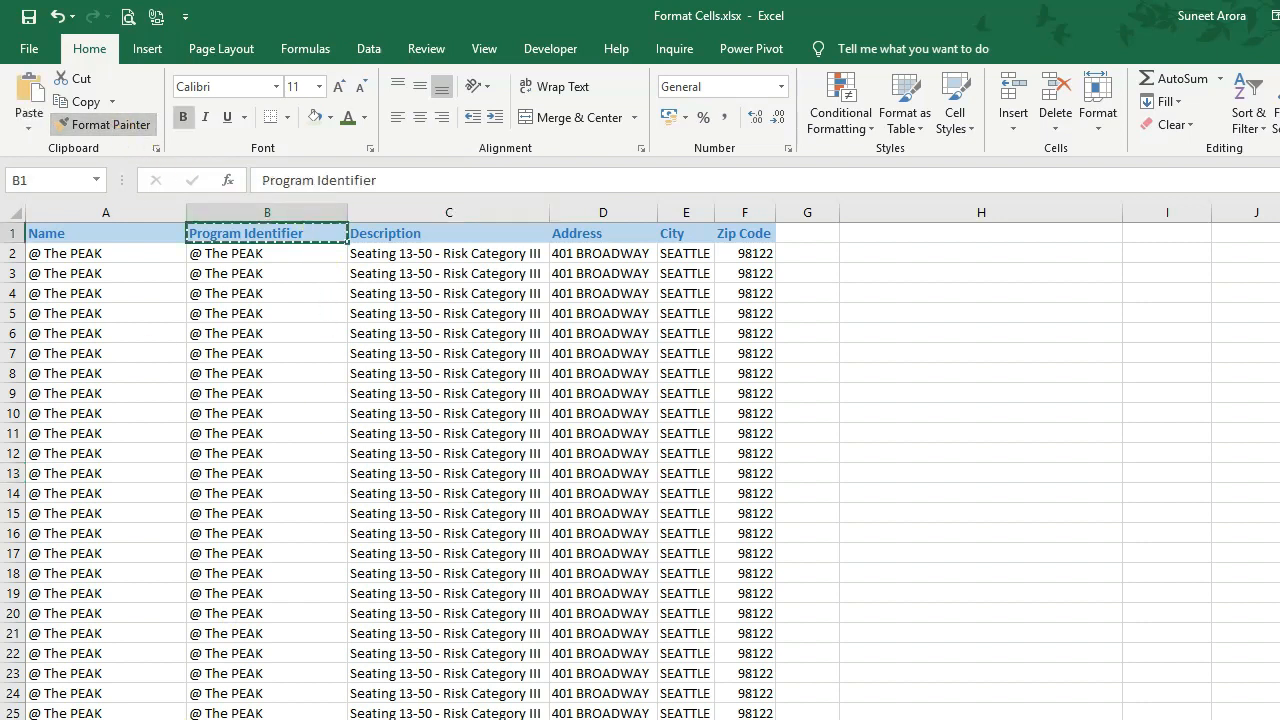
key(ctrl+Page_Down)
drag(100, 233, 1030, 230)
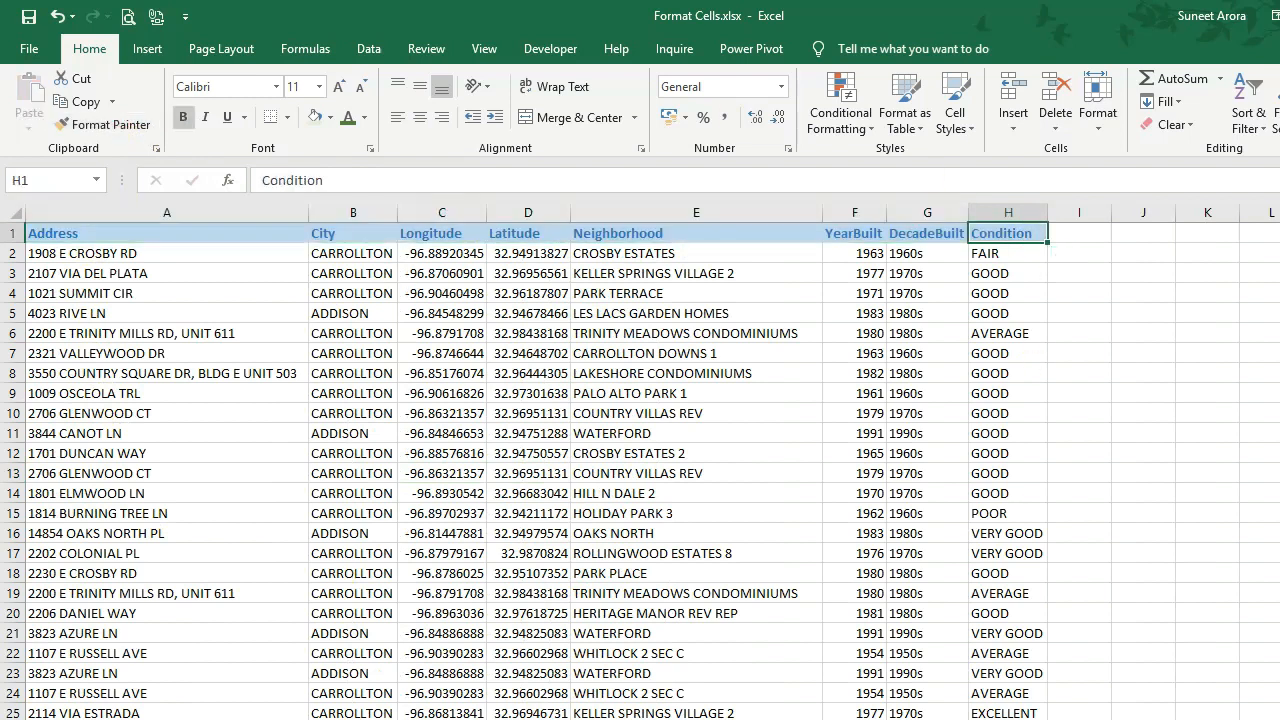
Open Find and Replace on the first sheet and take the format to find from the Zip Code header cell F1.
key(ctrl+Page_Up)
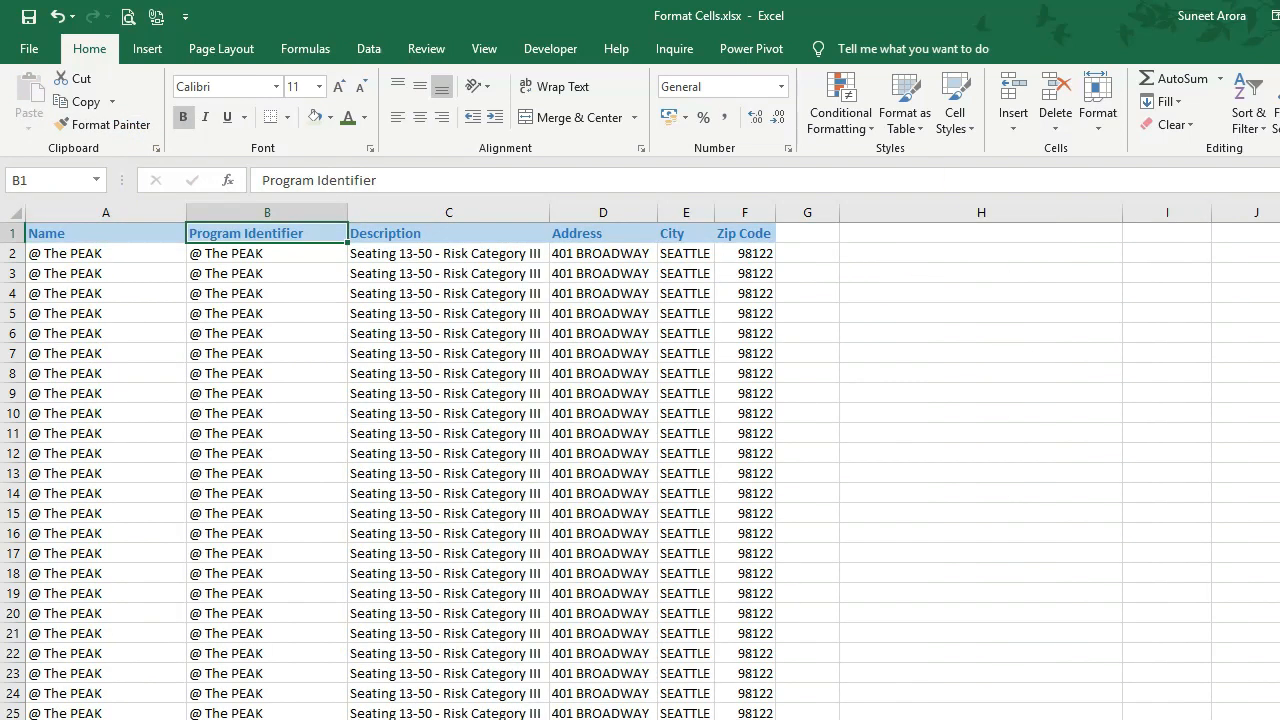
key(ctrl+Page_Down)
key(ctrl+Page_Up)
key(ctrl+h)
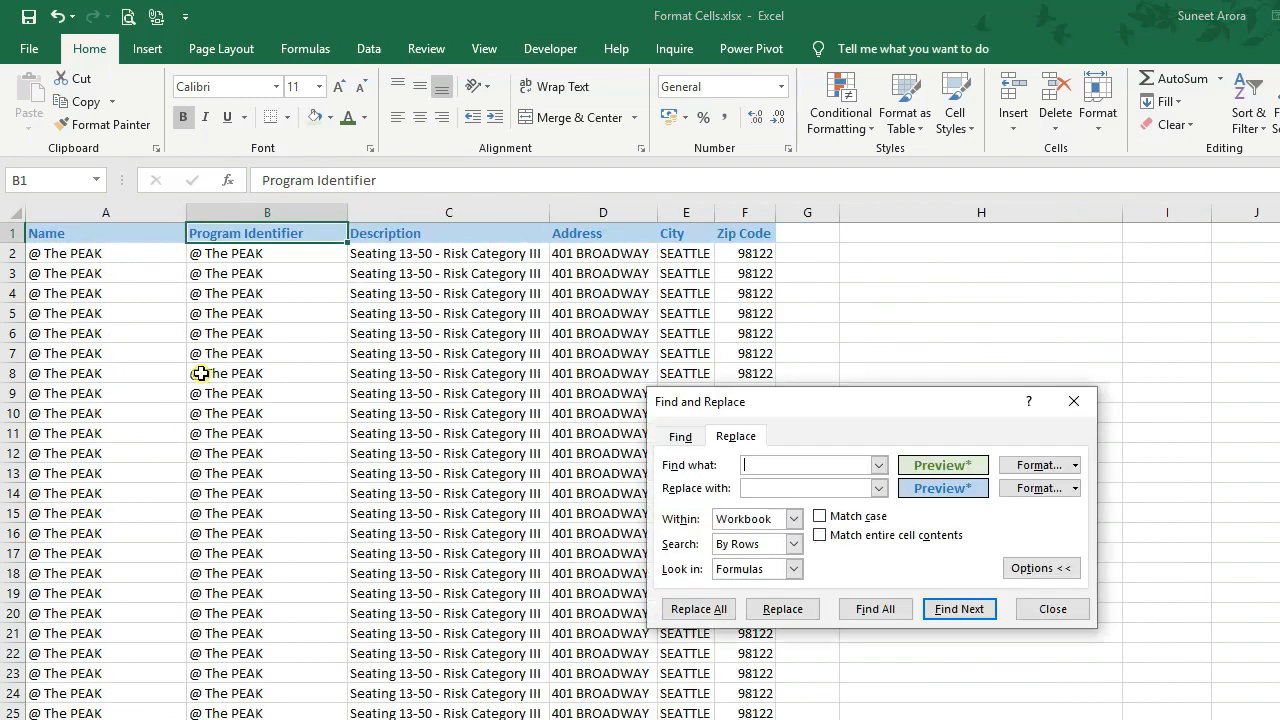
click(1075, 465)
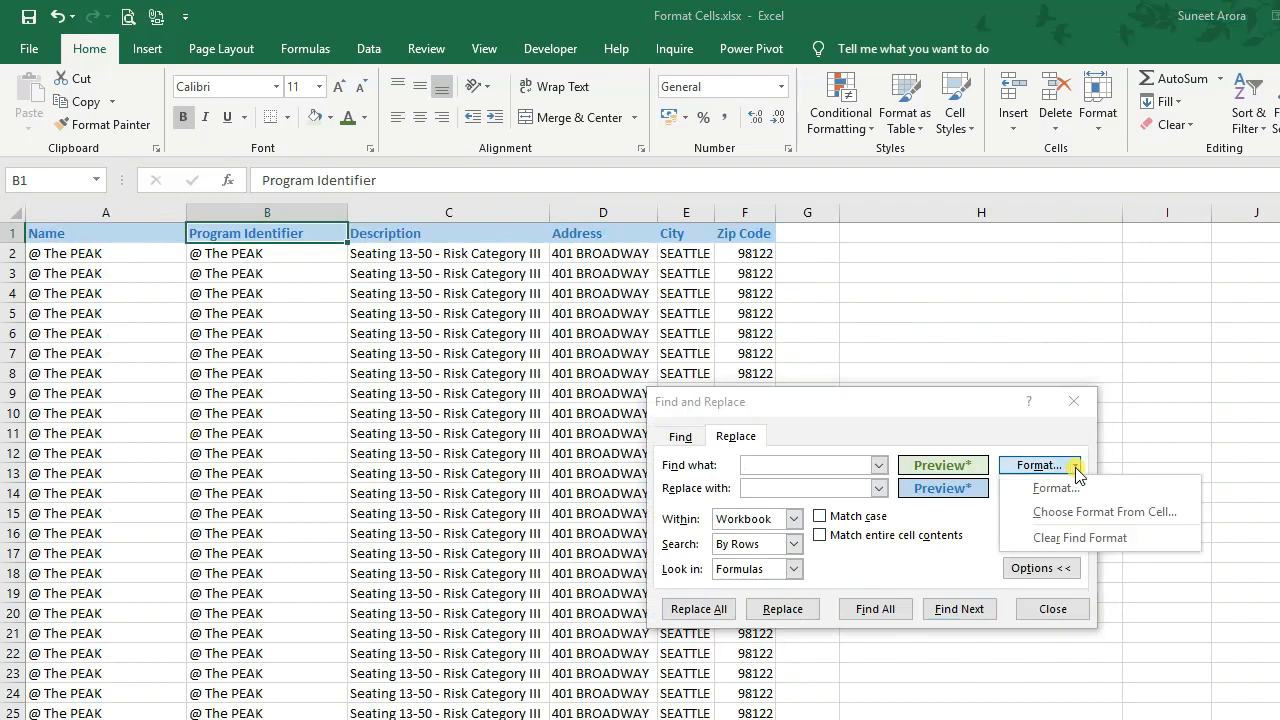
click(1115, 514)
click(758, 240)
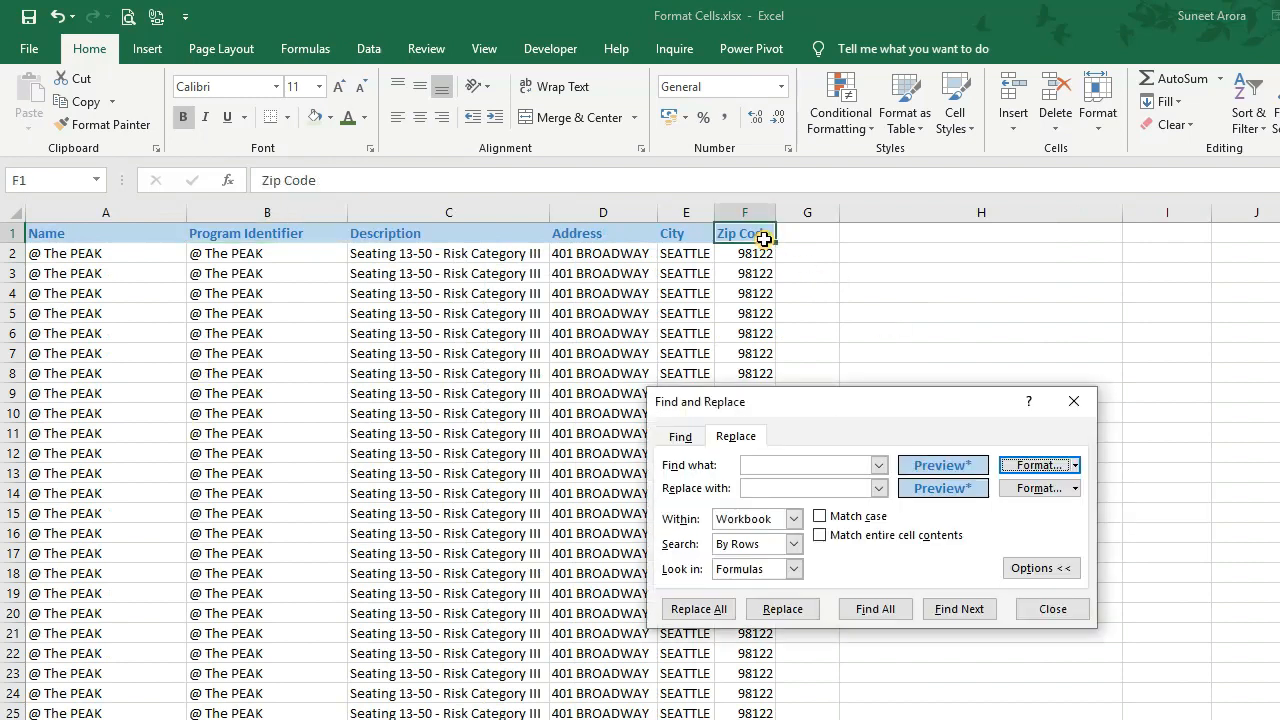
Set the replacement format to a purple background fill and white font color.
click(1075, 488)
click(1089, 506)
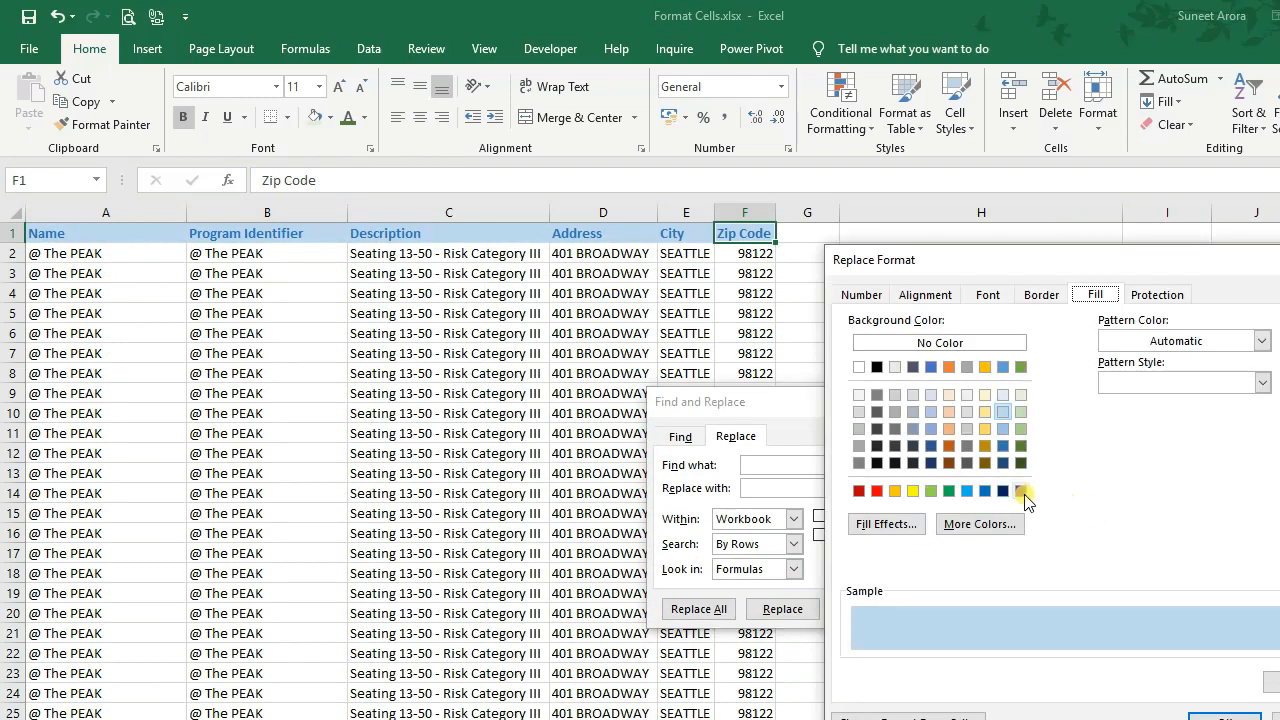
click(1021, 491)
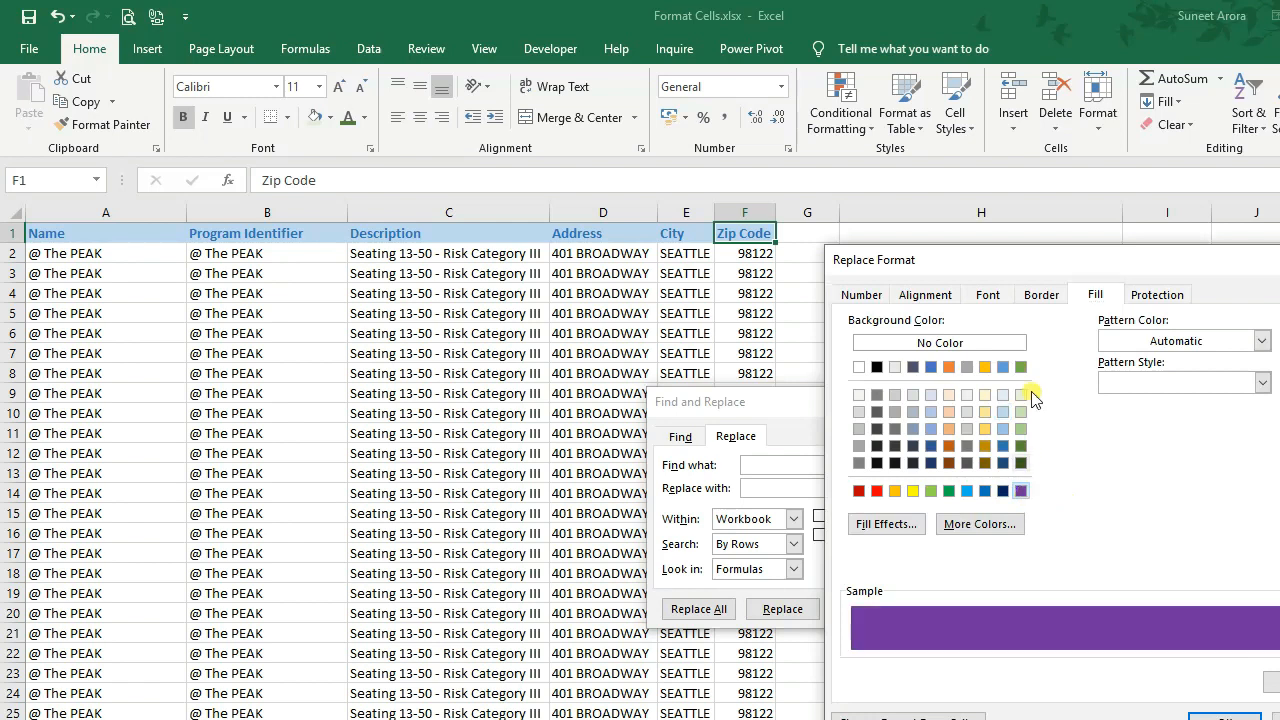
click(976, 295)
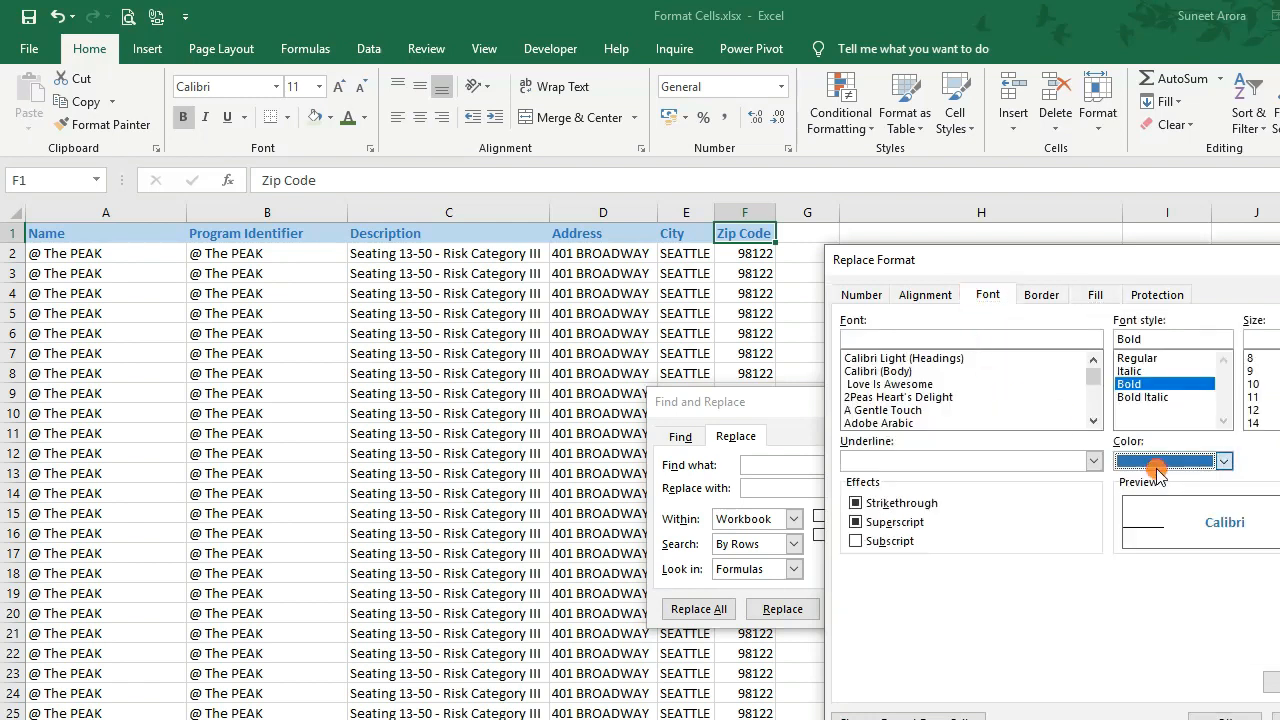
click(1224, 461)
click(1125, 528)
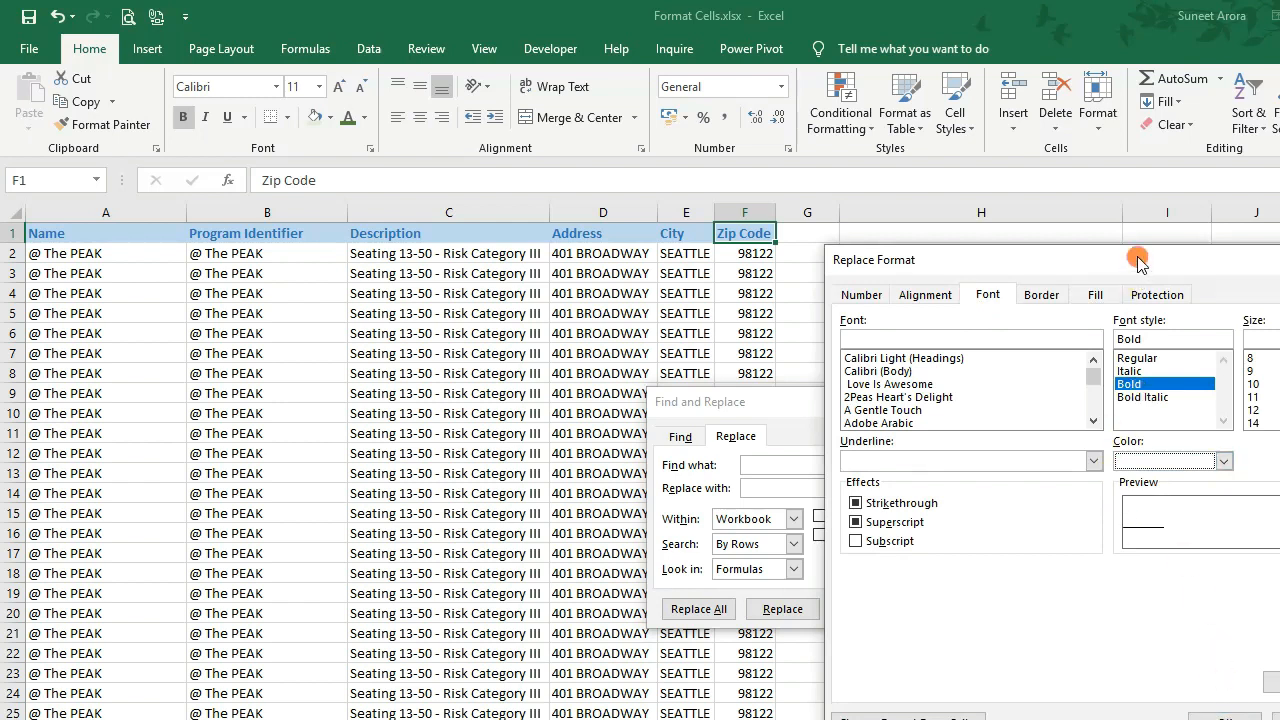
drag(1137, 256, 898, 151)
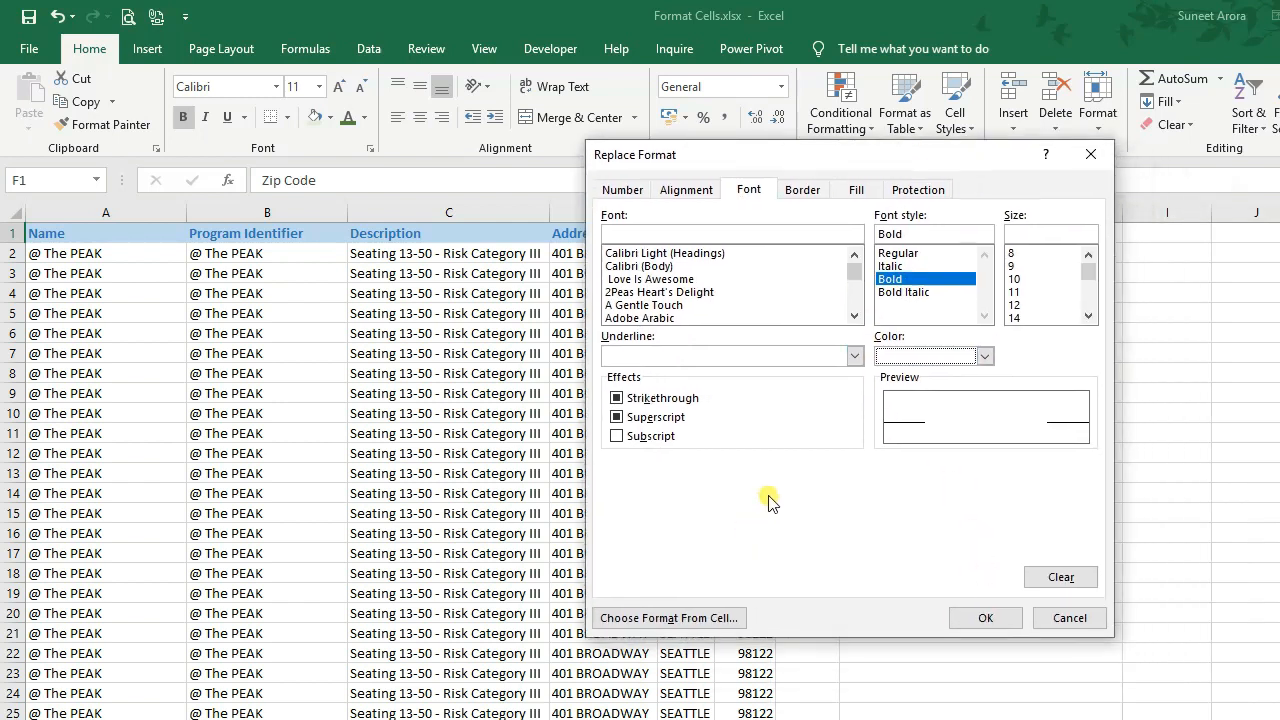
click(968, 620)
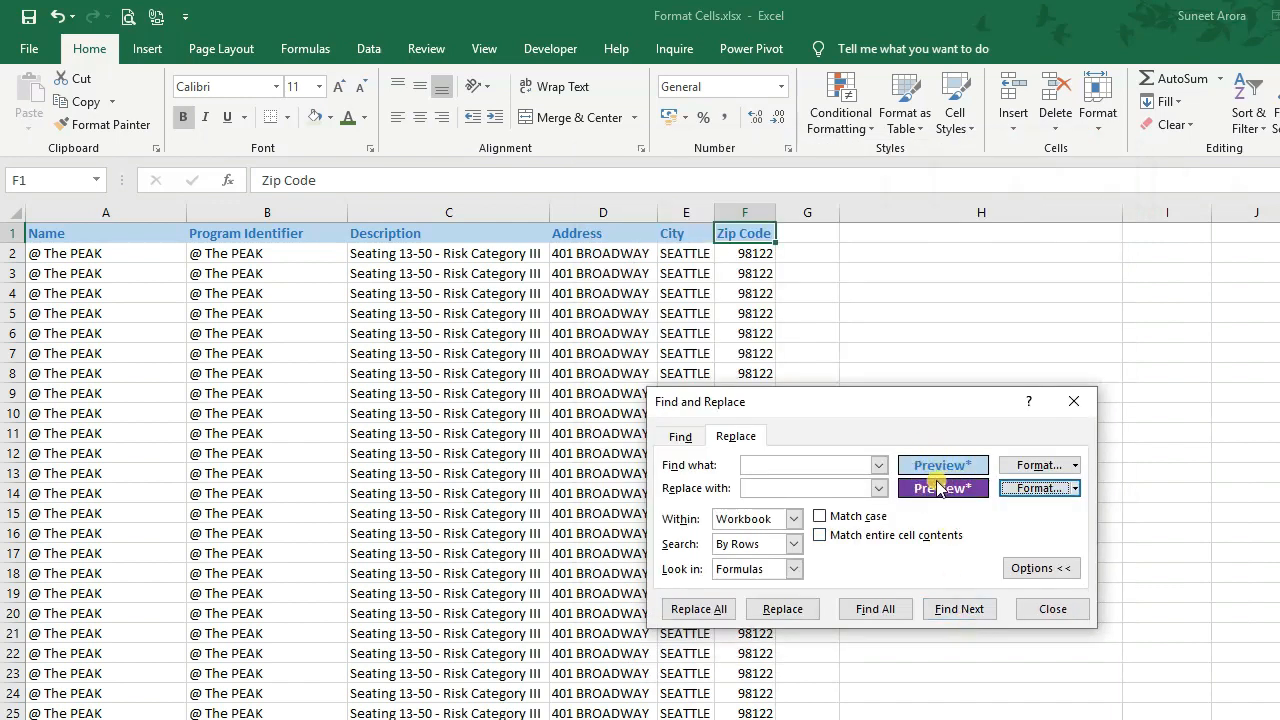
Replace all matching header formats within the whole workbook and close Find and Replace.
click(793, 518)
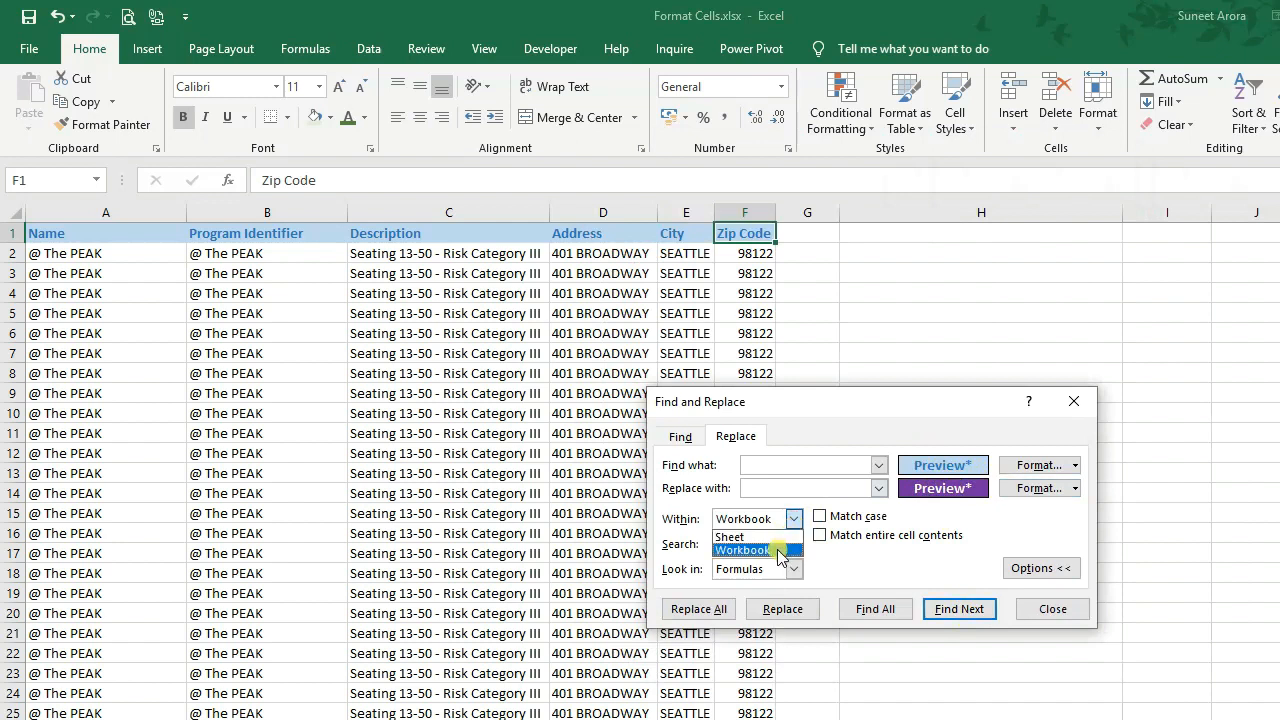
click(781, 550)
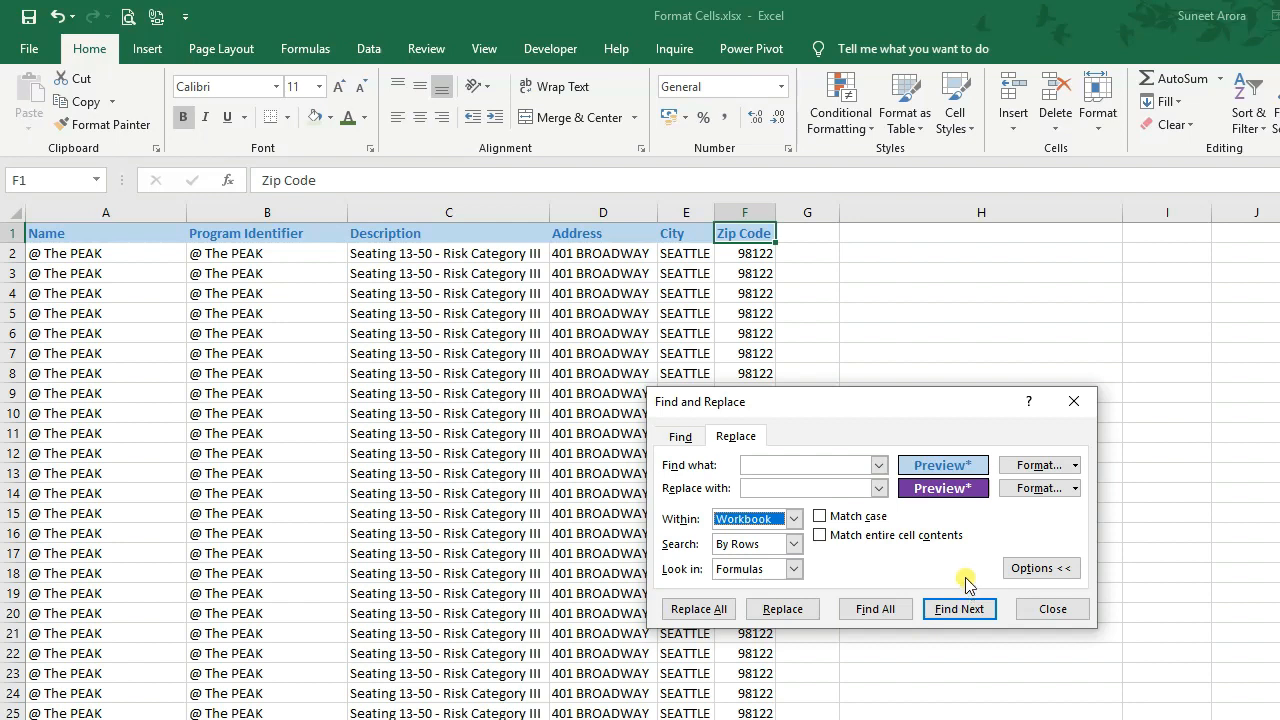
click(680, 611)
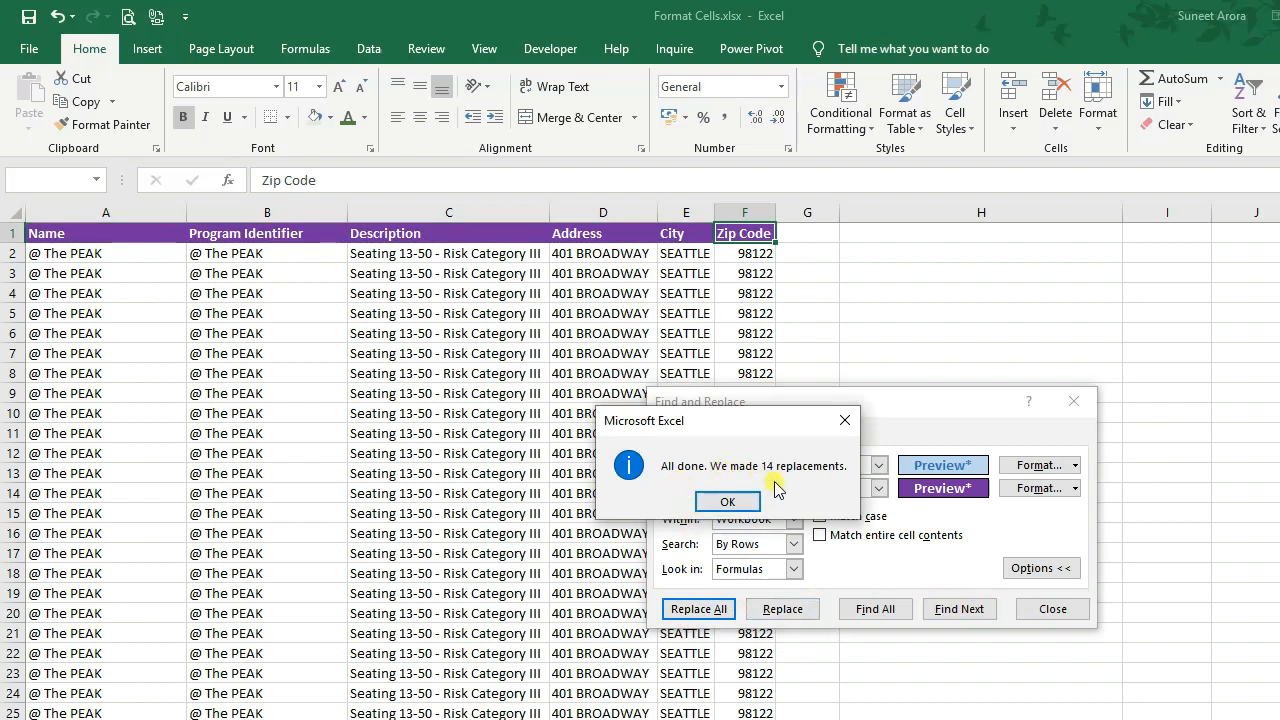
click(722, 503)
click(1038, 606)
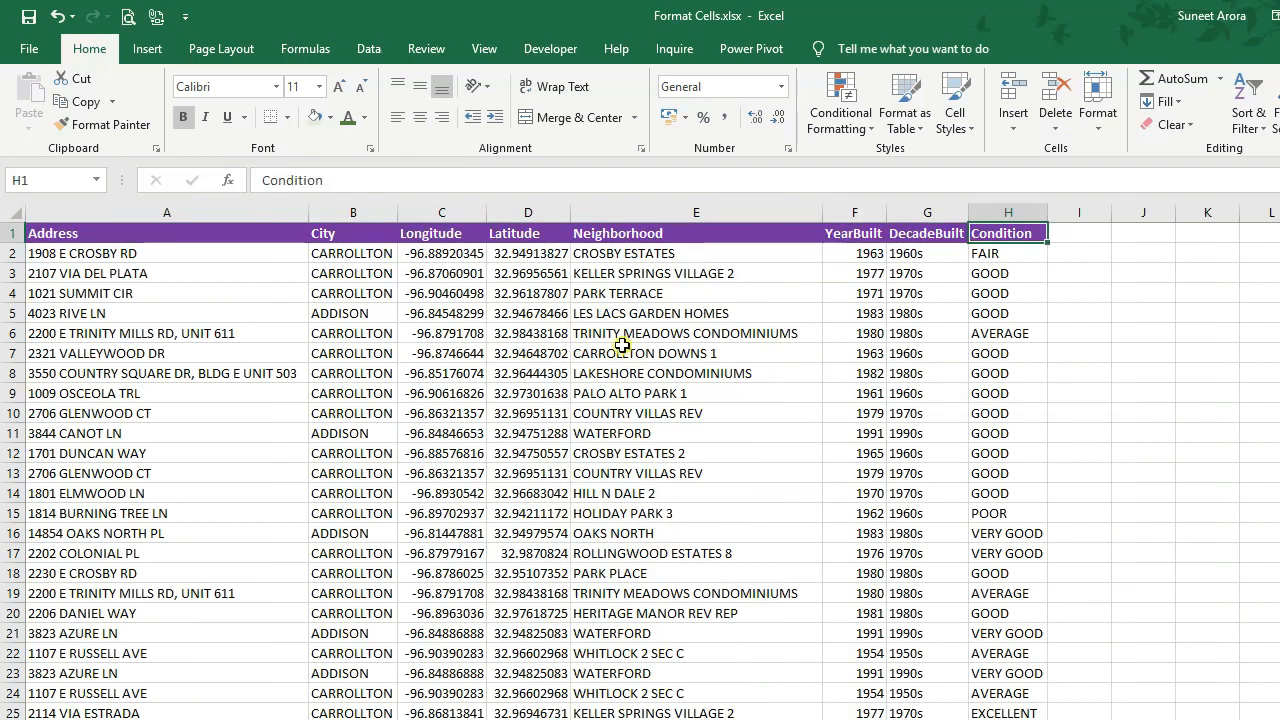
Turn on case matching in Find and Replace.
click(622, 347)
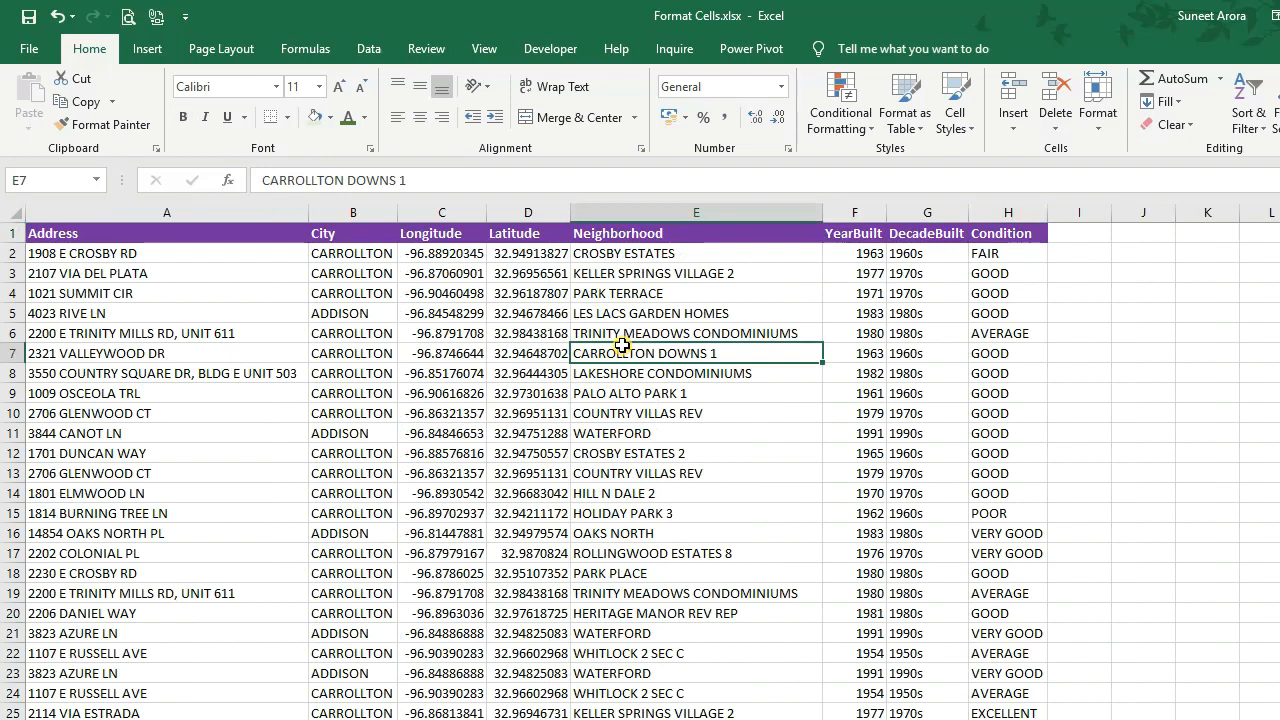
key(ctrl+h)
click(822, 540)
click(844, 489)
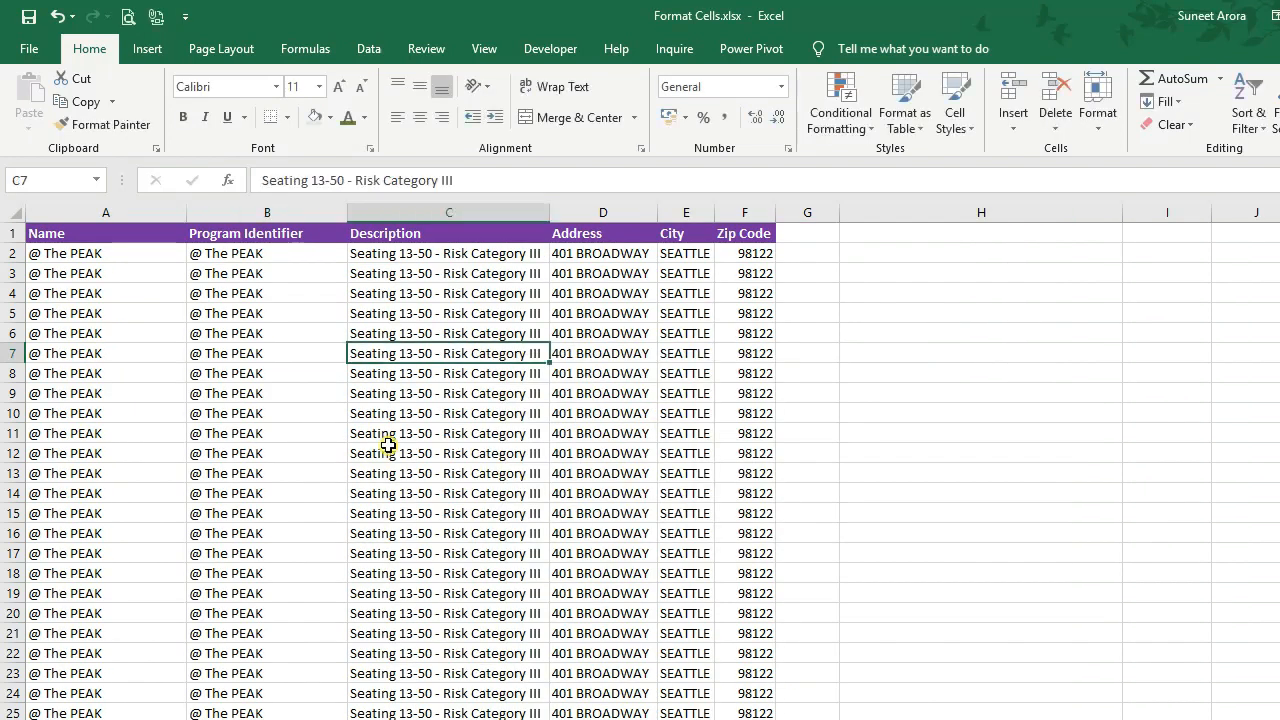
Change the word Seating to uppercase SEATING in Description cell C7 of the first sheet.
key(Right)
key(Left)
key(F2)
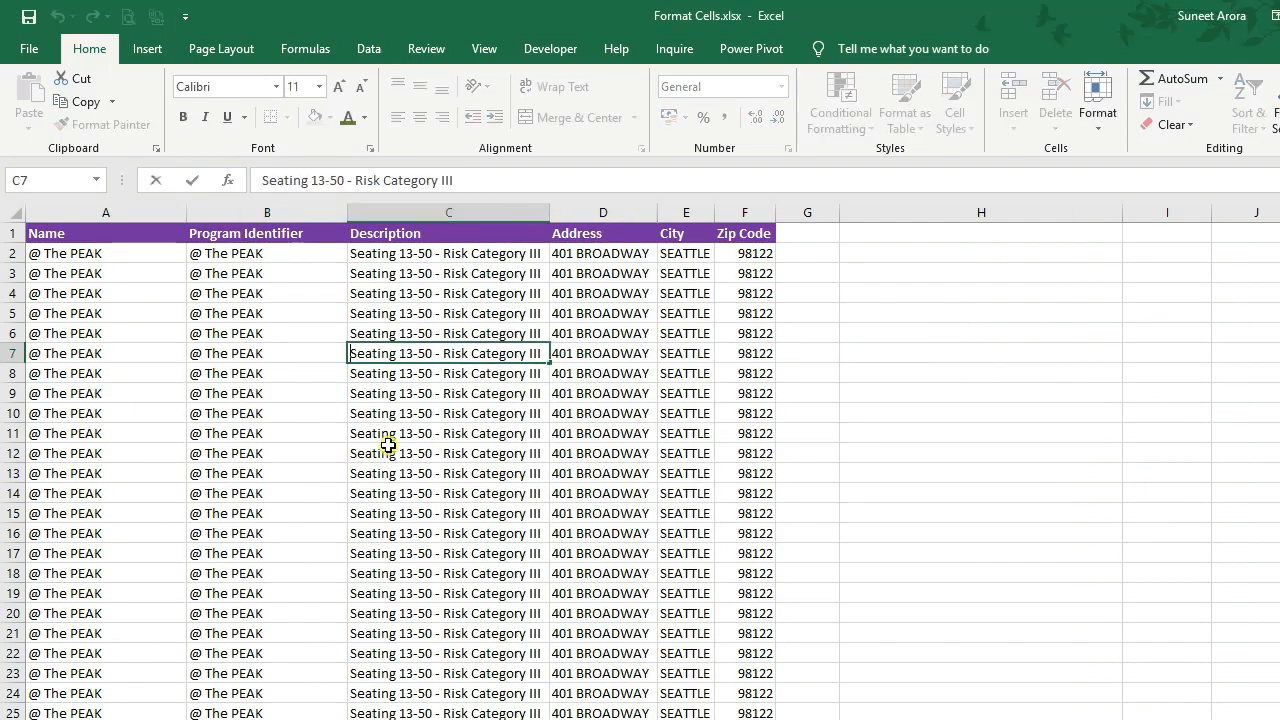
key(Home)
key(ctrl+shift+Right)
text(SEATING)
key(Return)
Change the word Seating to uppercase SEATING in Description cell C10.
key(Down)
key(Down)
key(F2)
key(Home)
key(ctrl+shift+Right)
text(SEATING)
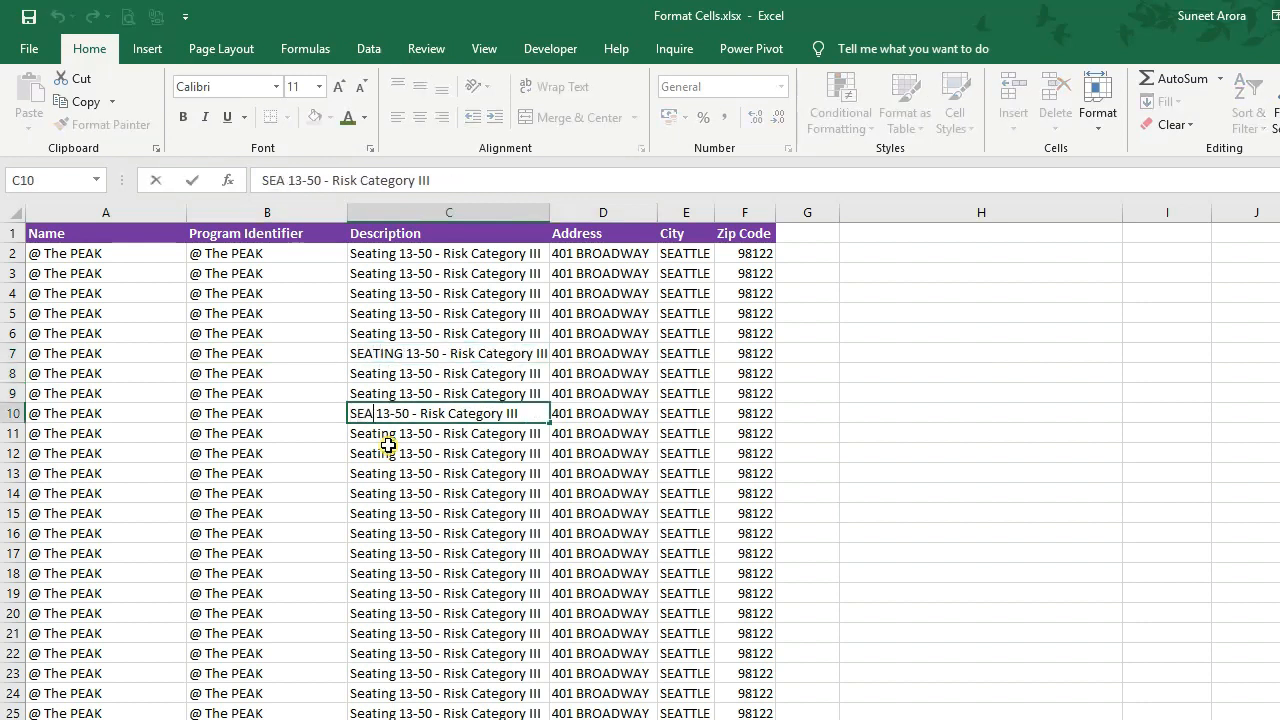
key(Return)
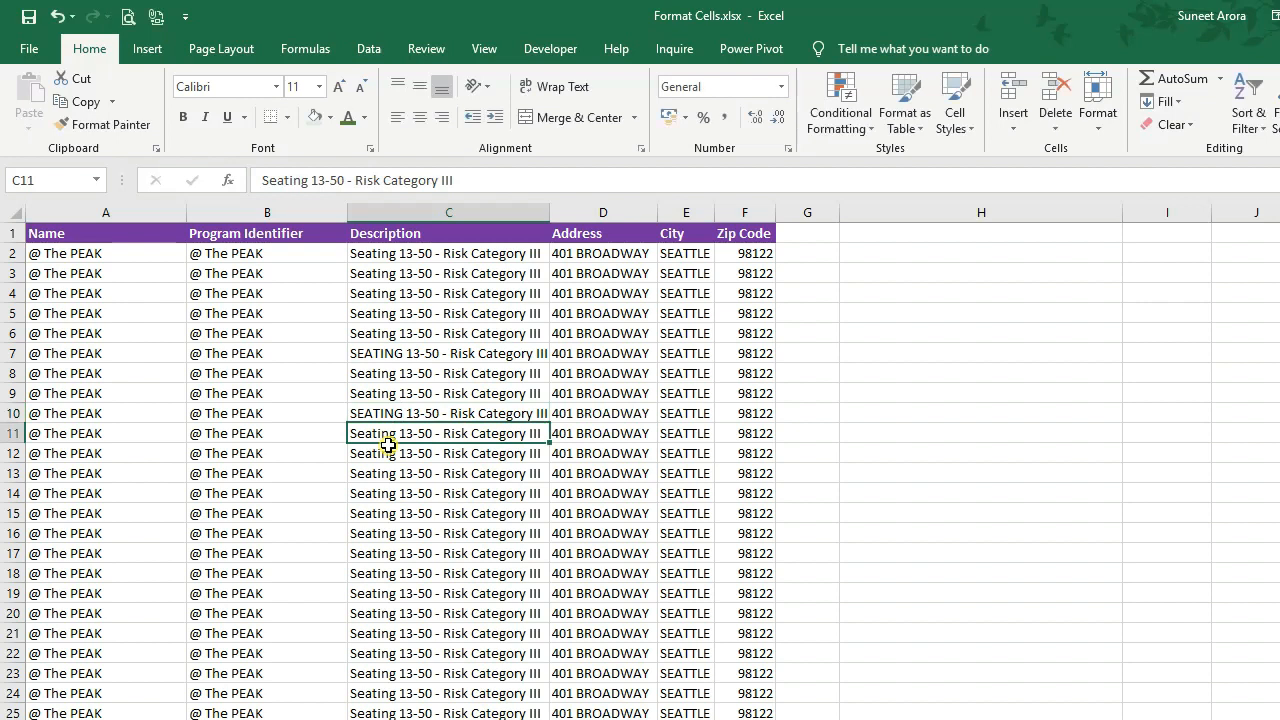
Reopen Find and Replace from cell A2 and enter Seating as the text to find.
key(ctrl+Home)
key(Down)
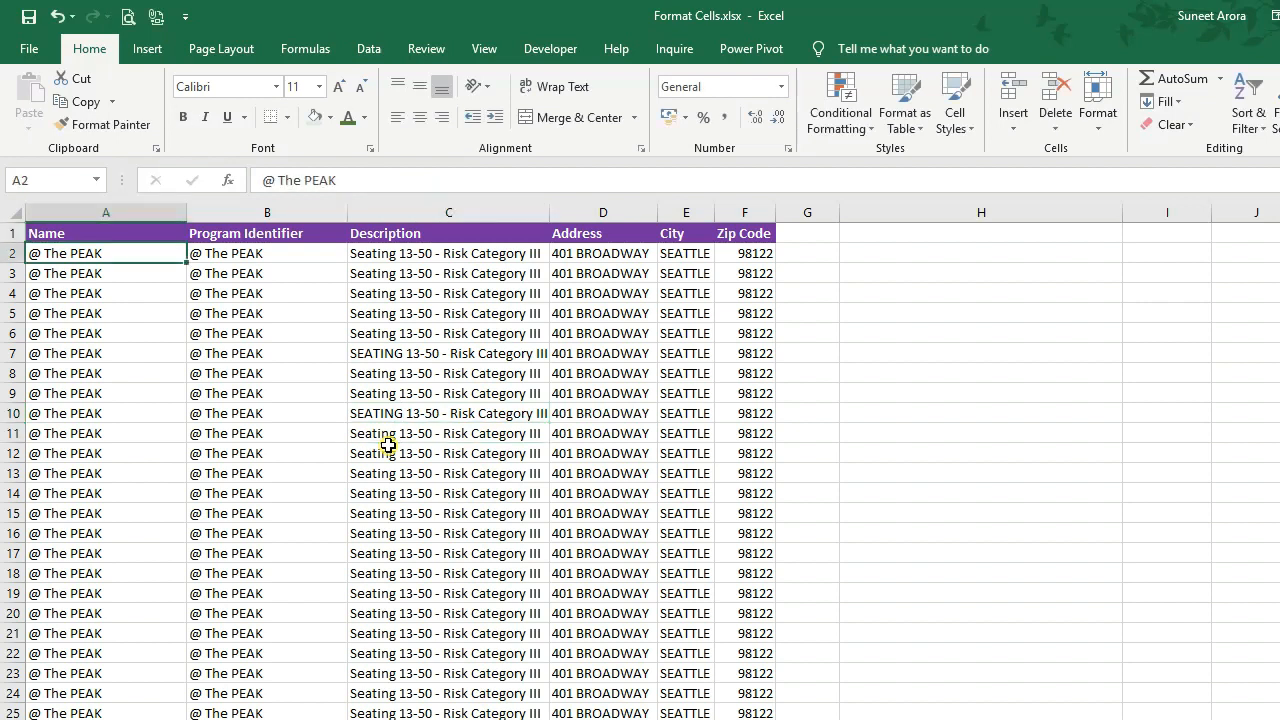
key(ctrl+h)
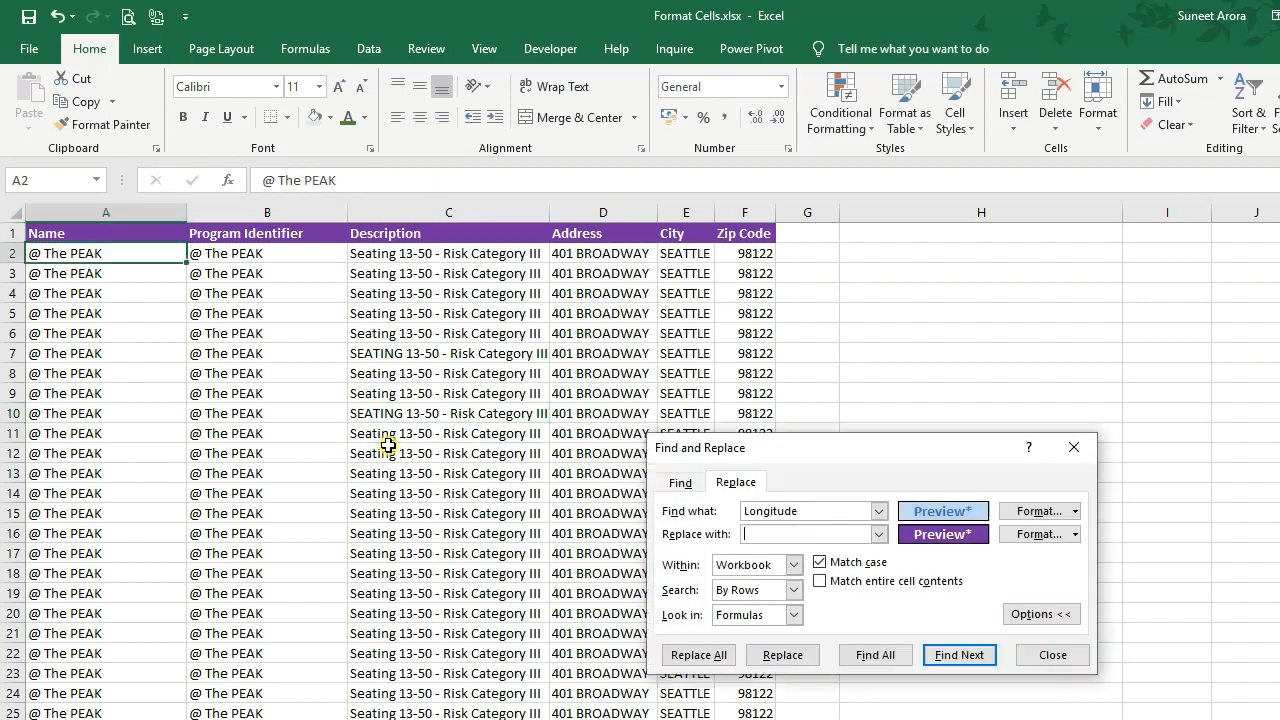
double_click(805, 512)
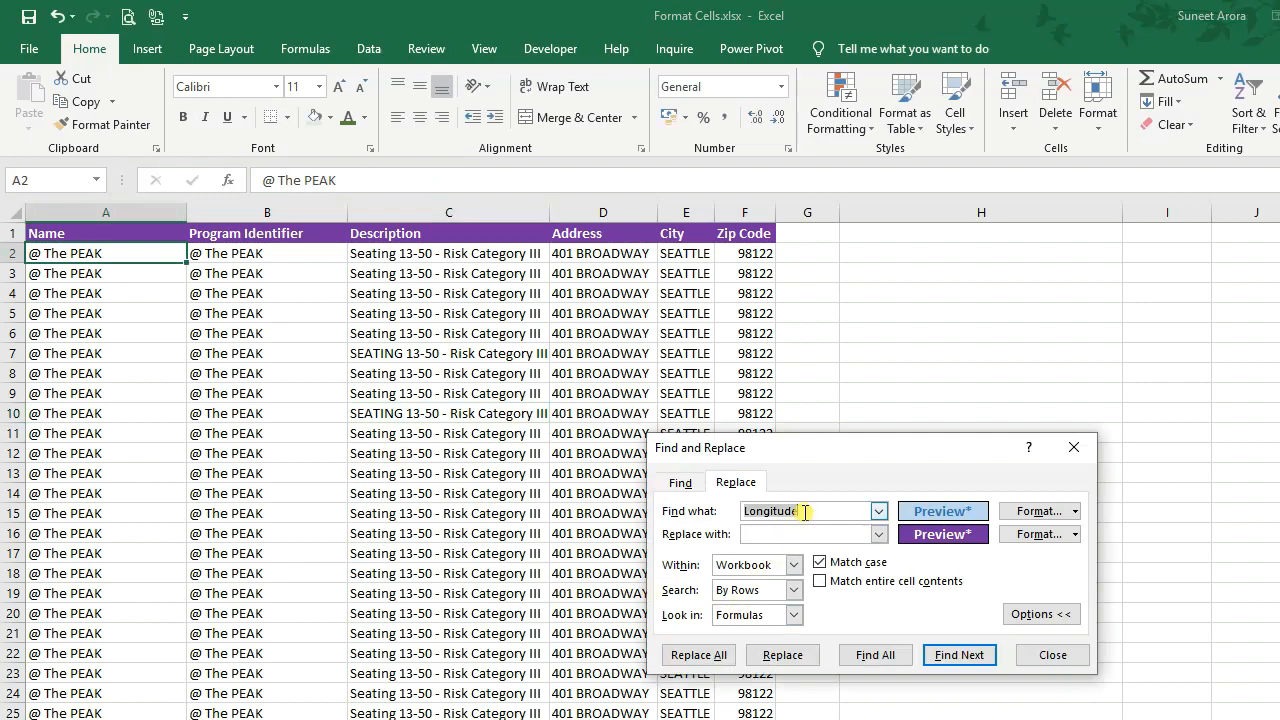
text(sEA)
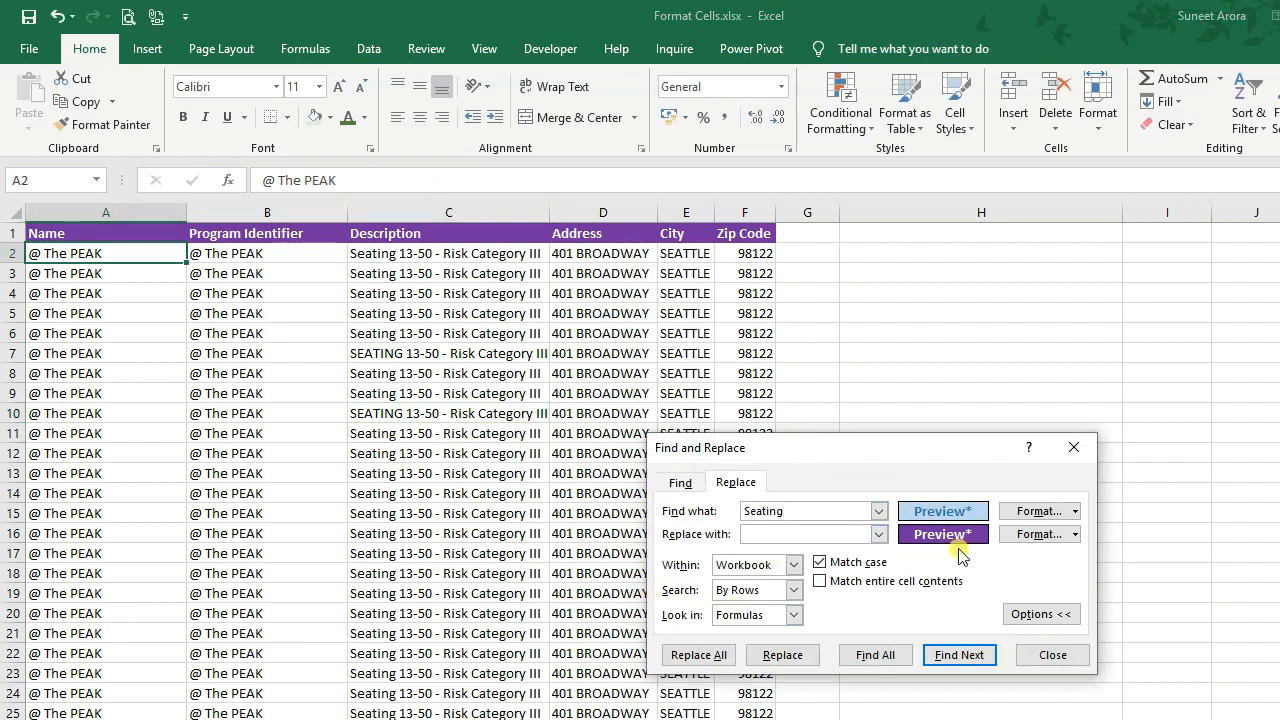
Take the format to find from Description cell C7.
click(1074, 514)
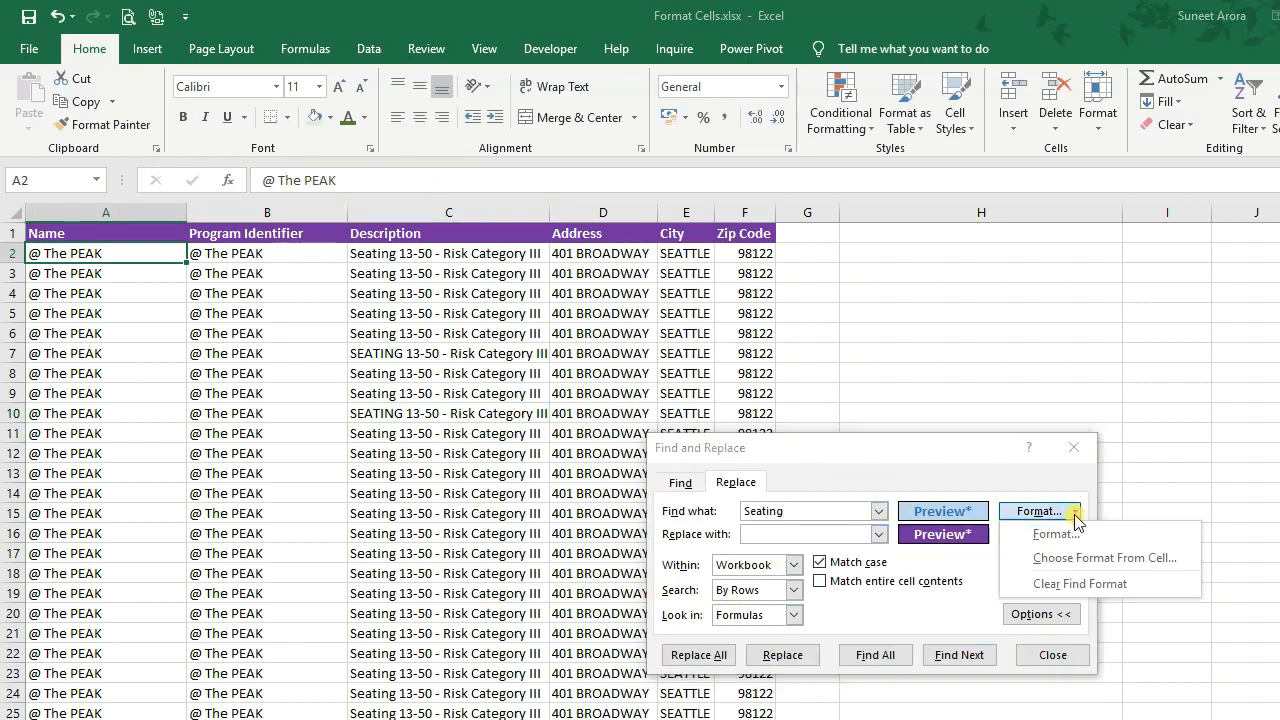
click(1105, 558)
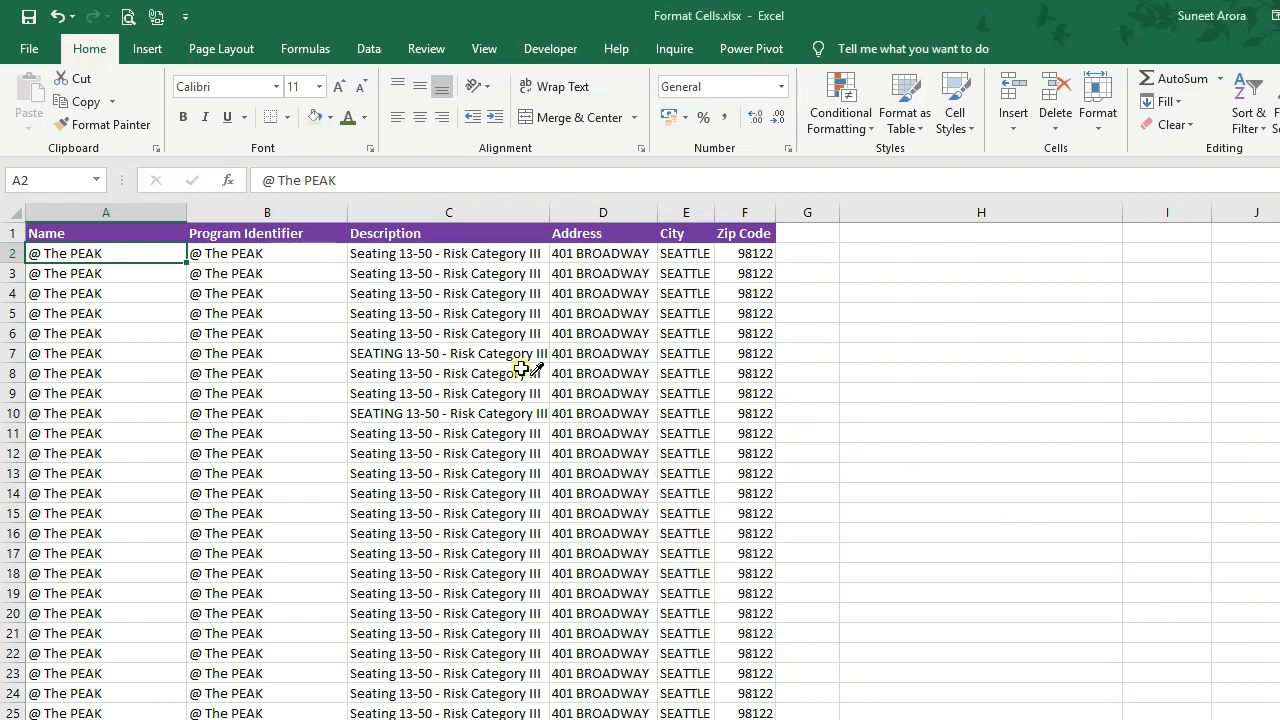
click(381, 356)
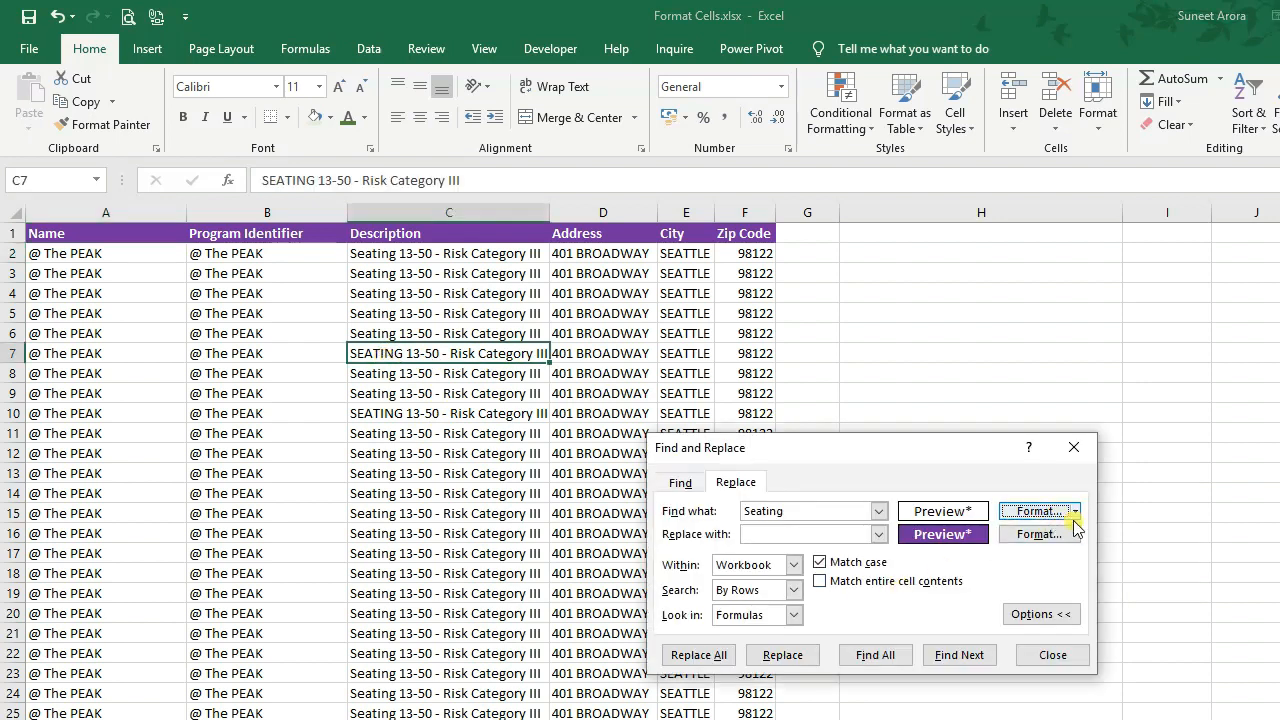
Clear the replacement format in Find and Replace.
click(1077, 537)
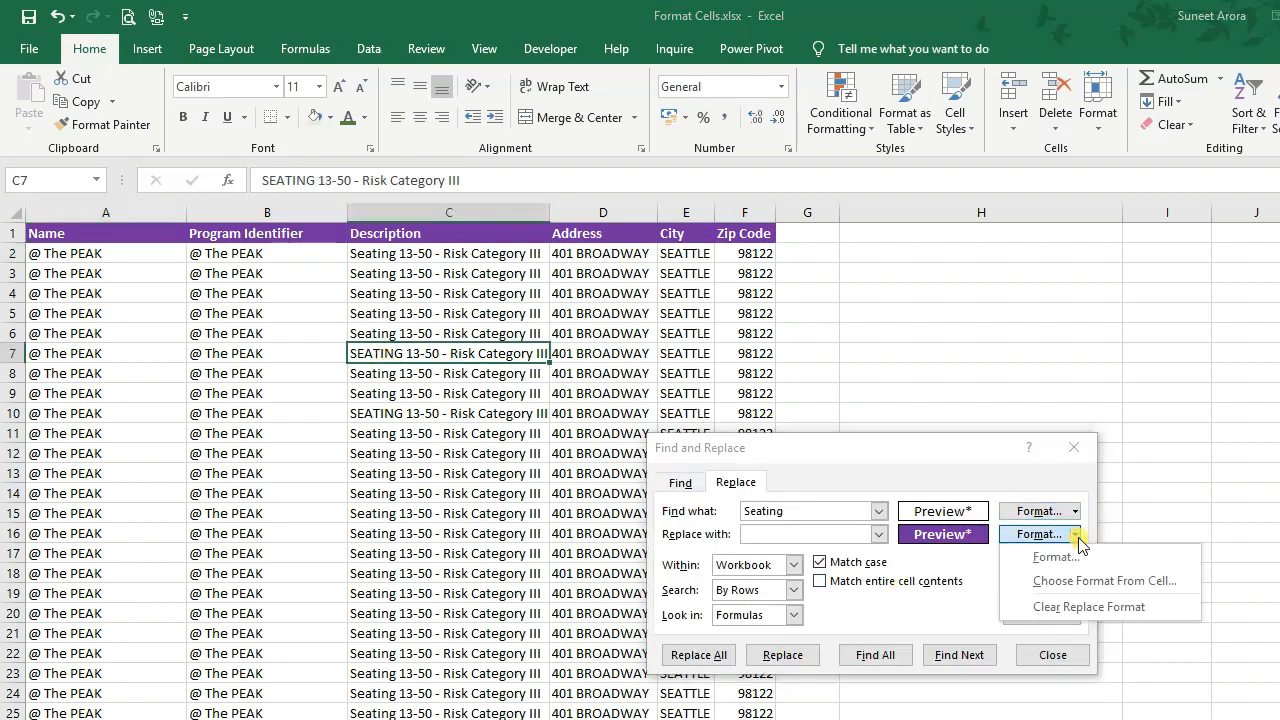
click(1057, 555)
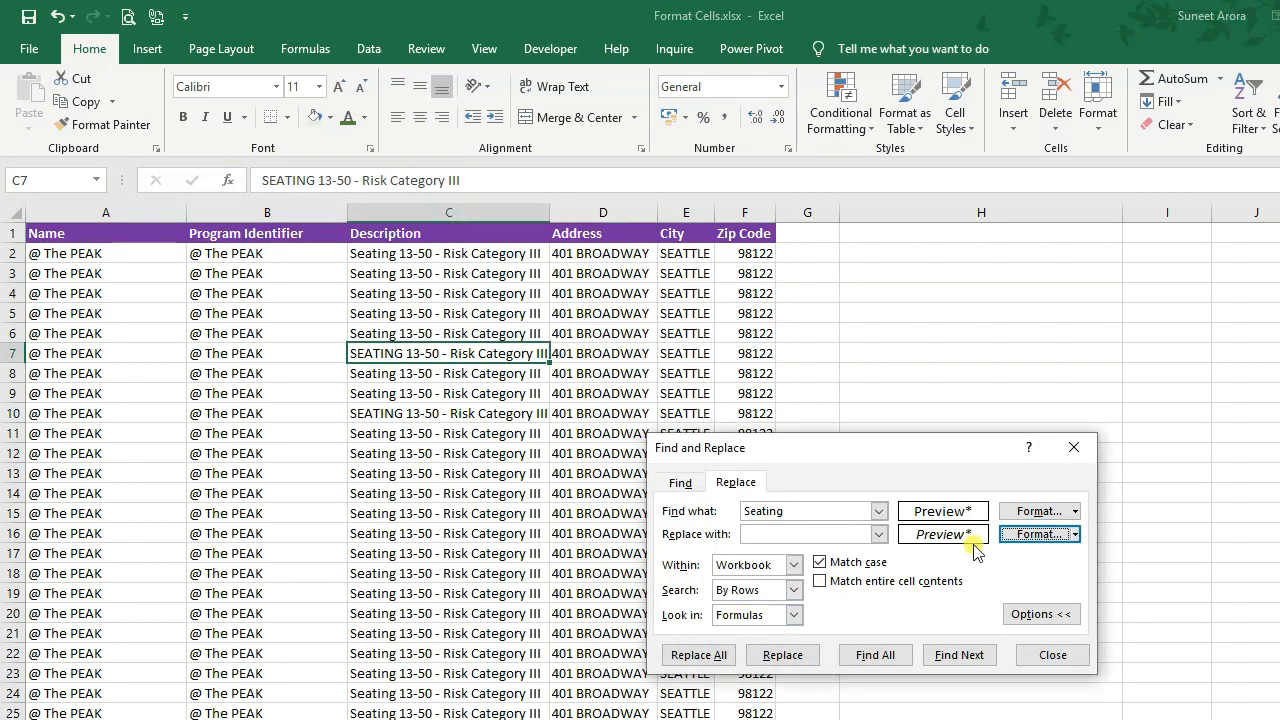
click(1076, 534)
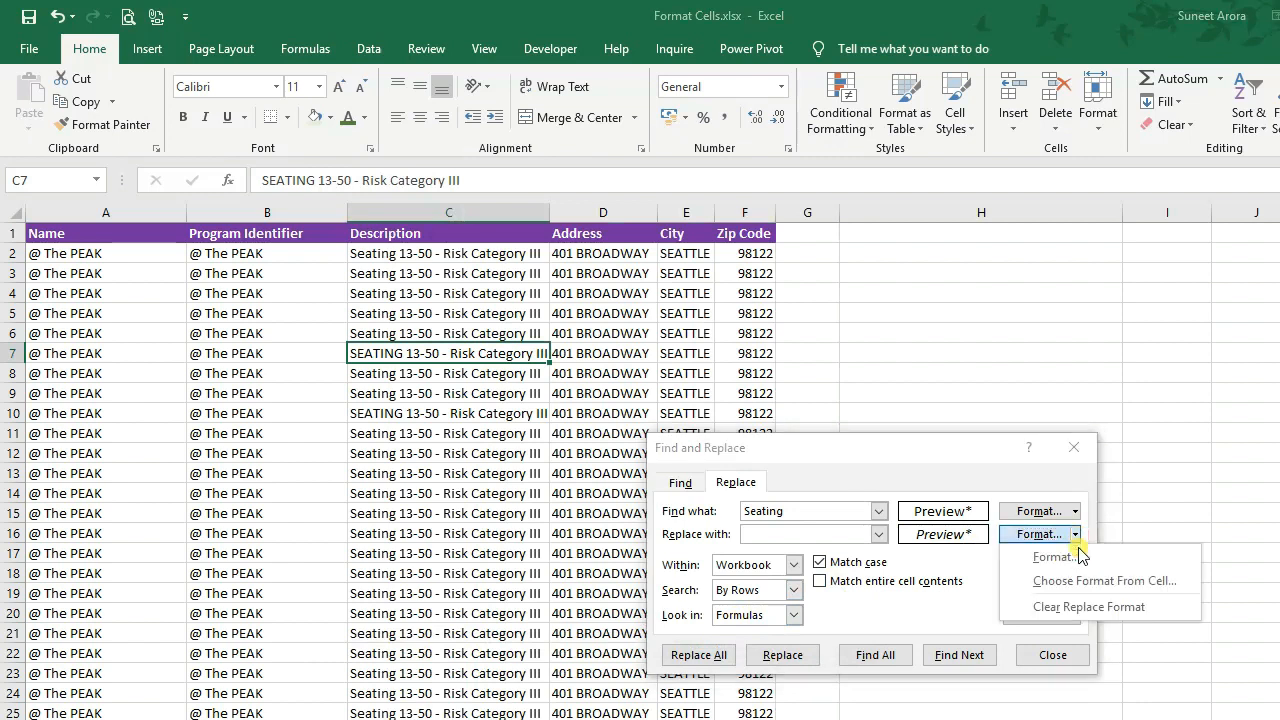
click(1080, 610)
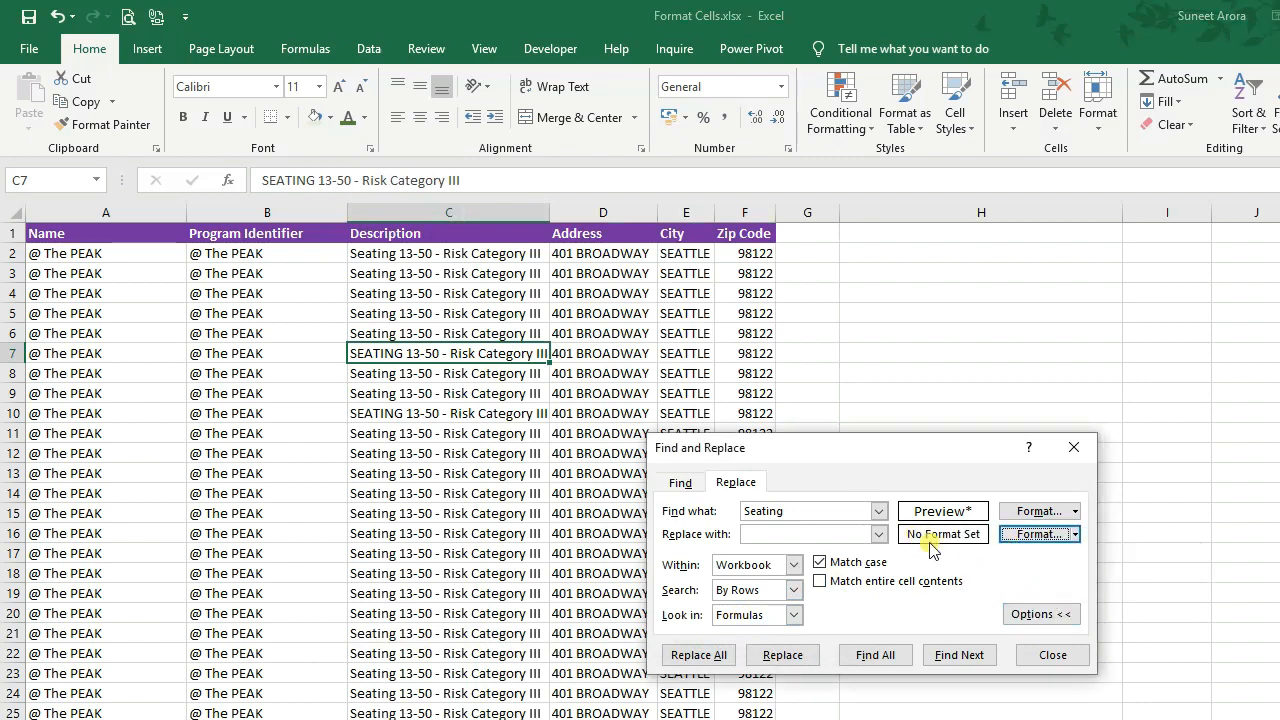
Set the replacement format's font style to Italic.
click(1035, 534)
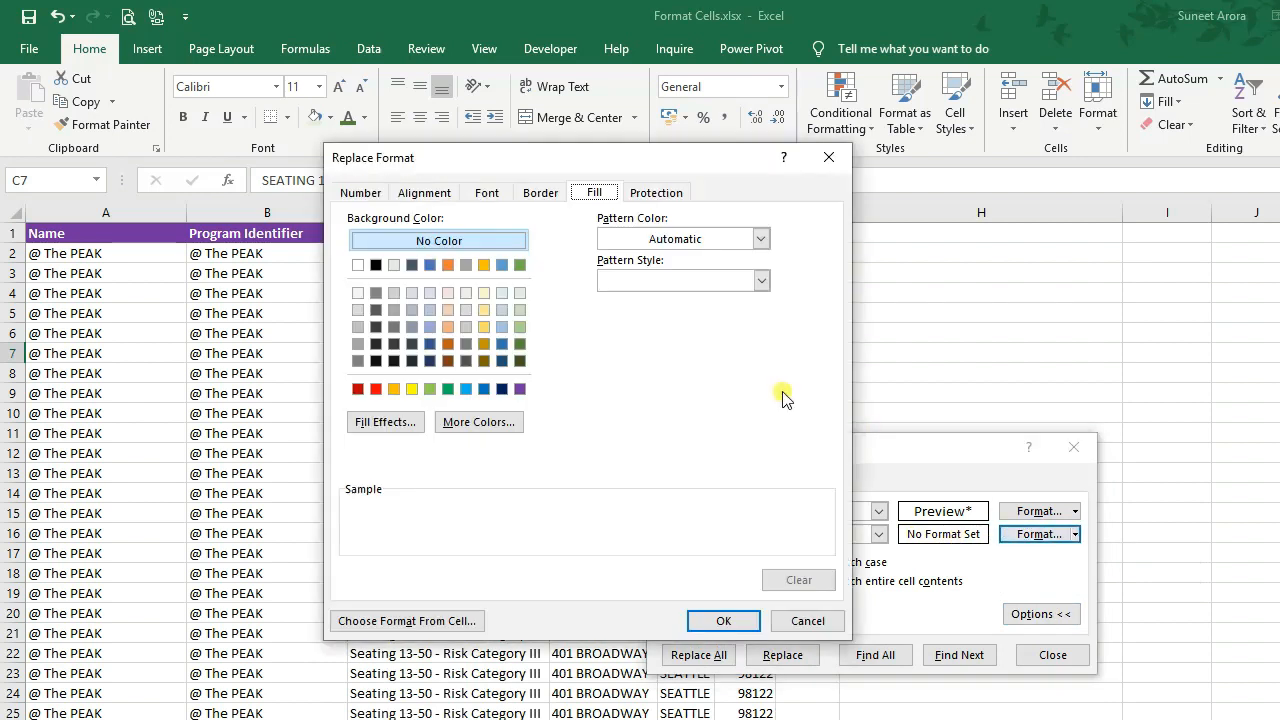
click(466, 195)
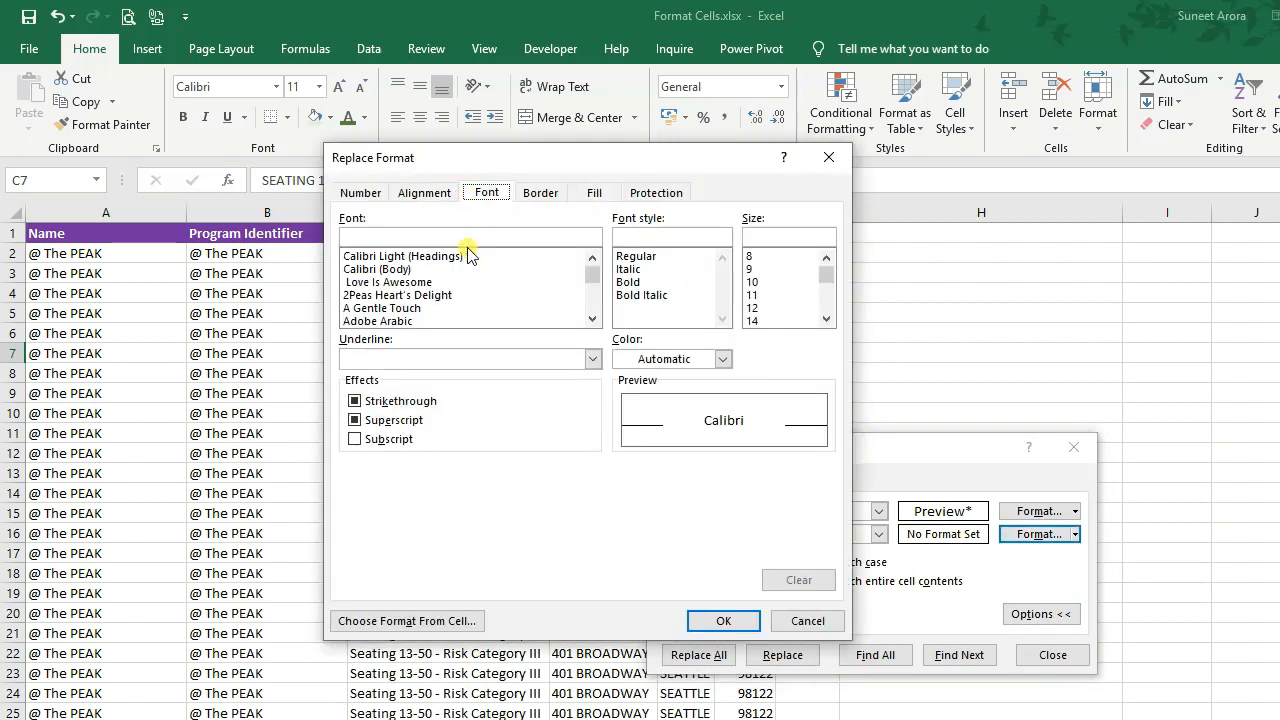
click(628, 269)
click(721, 621)
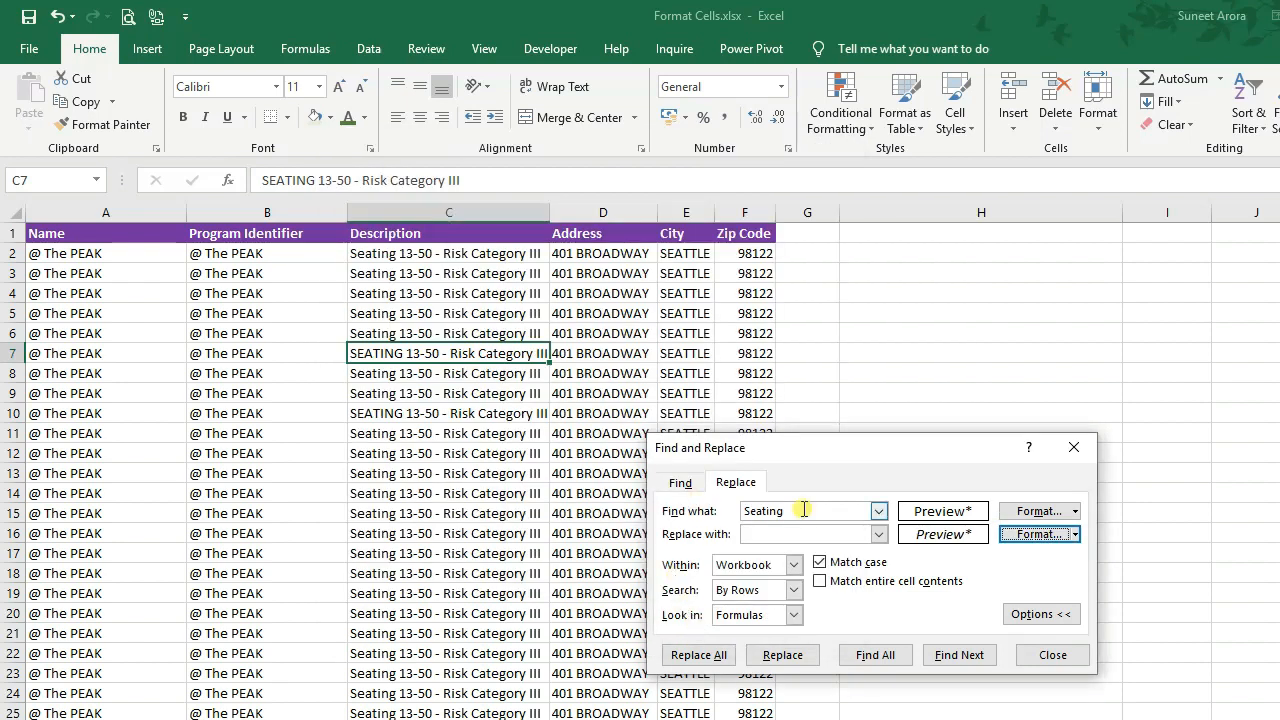
click(804, 510)
click(822, 563)
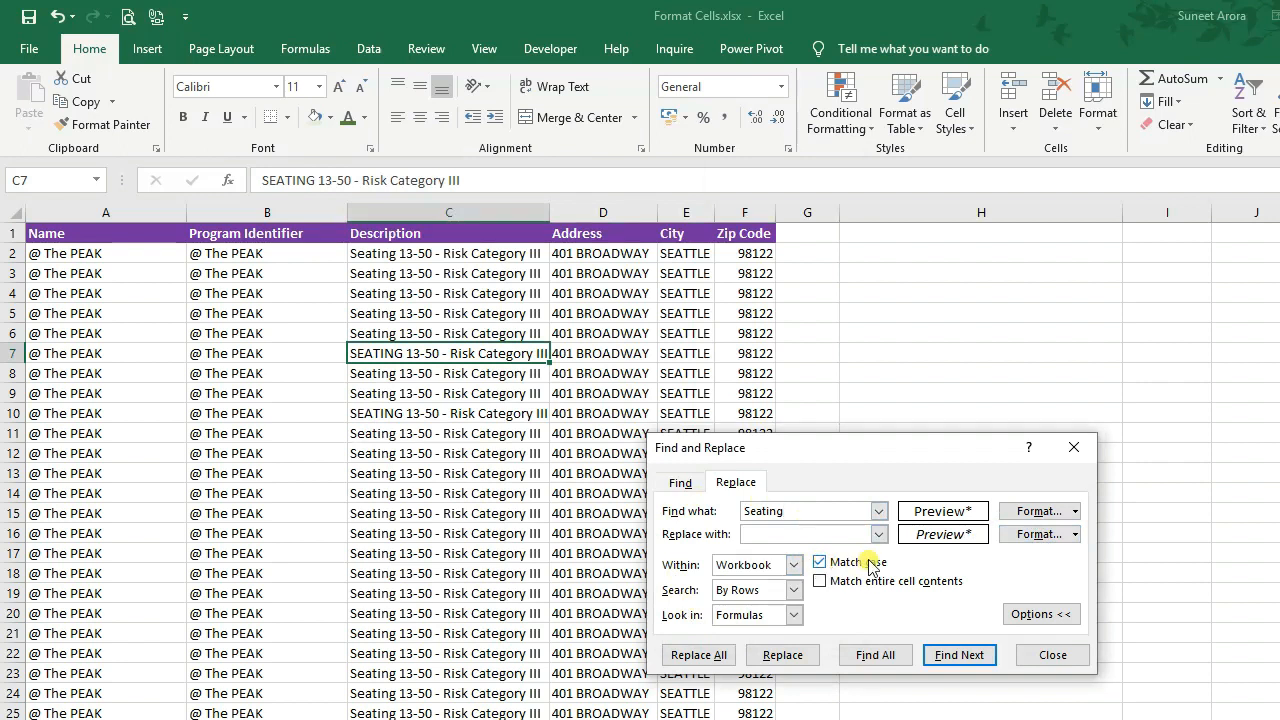
click(372, 372)
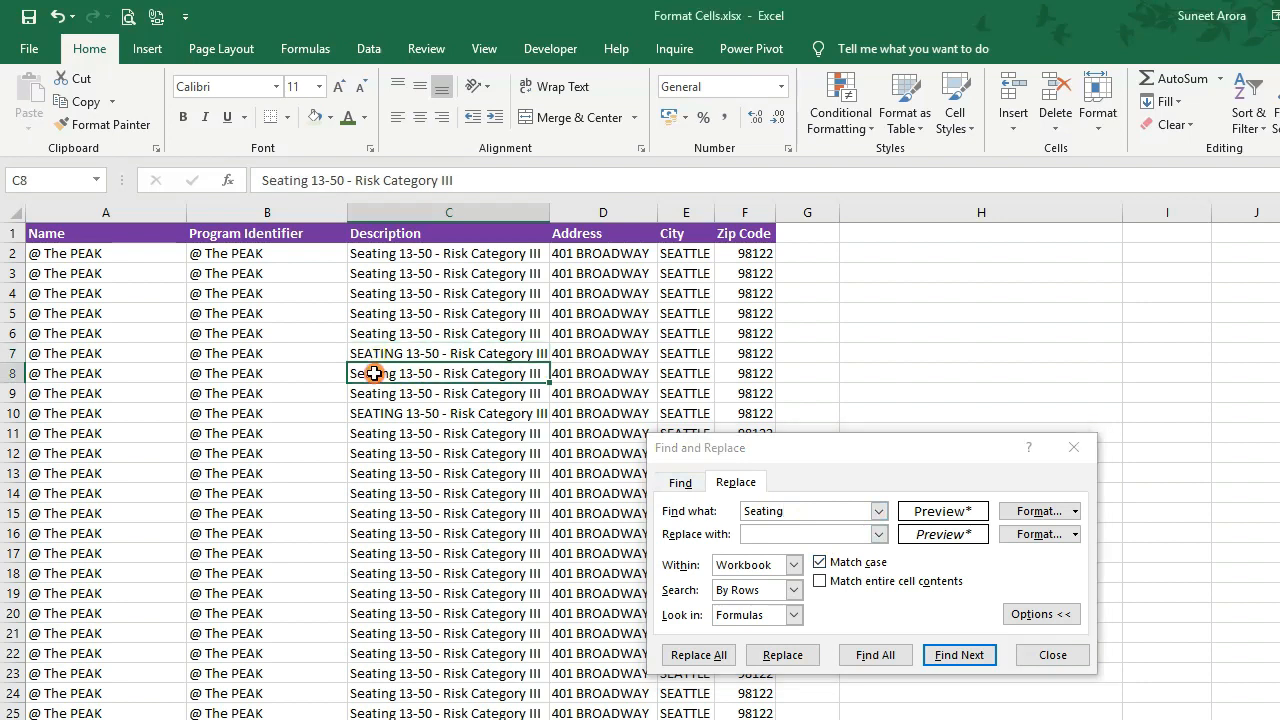
Compare the capitalisation of the Seating and SEATING entries in Description cells C7 to C12 against the find text.
click(368, 396)
click(366, 431)
click(368, 455)
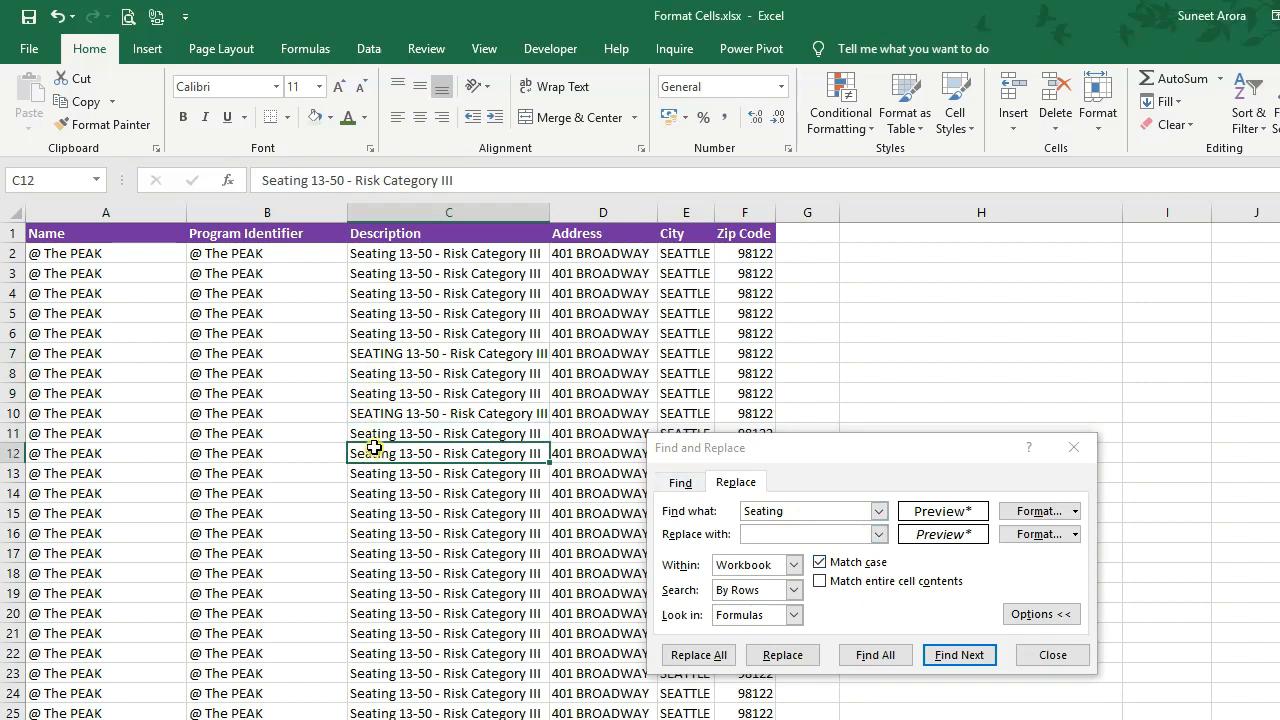
click(374, 432)
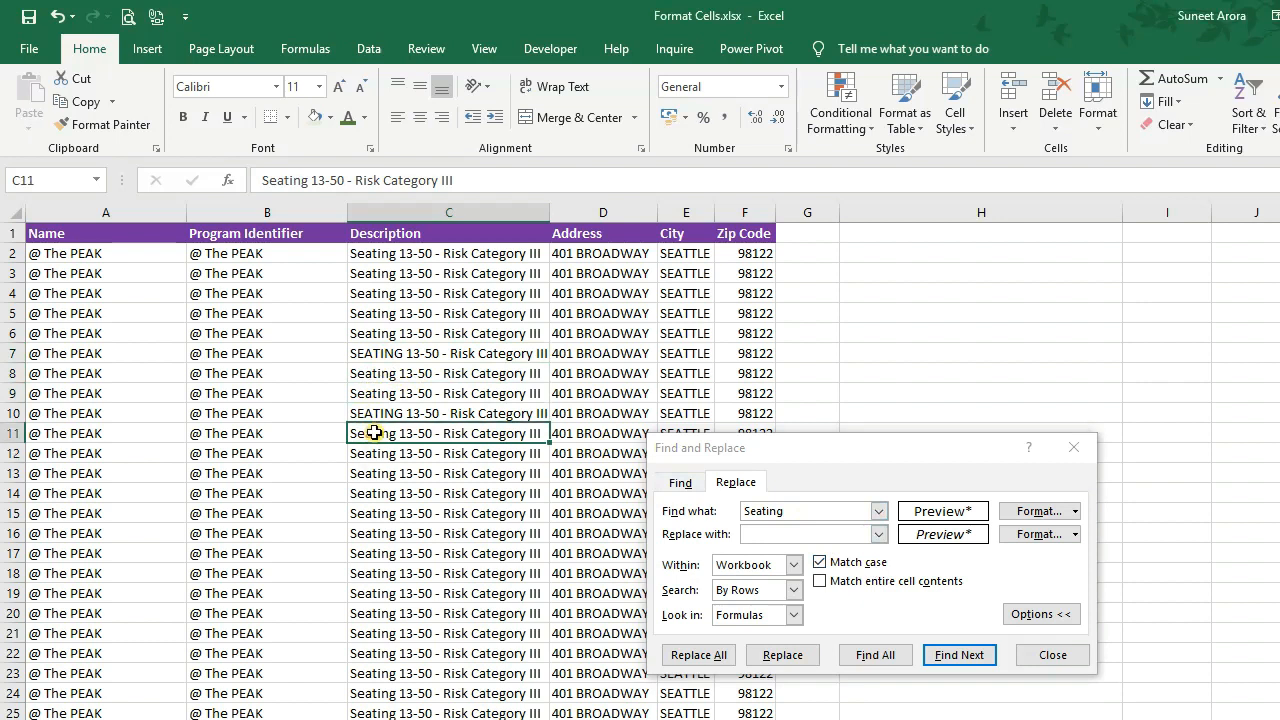
click(708, 512)
click(806, 511)
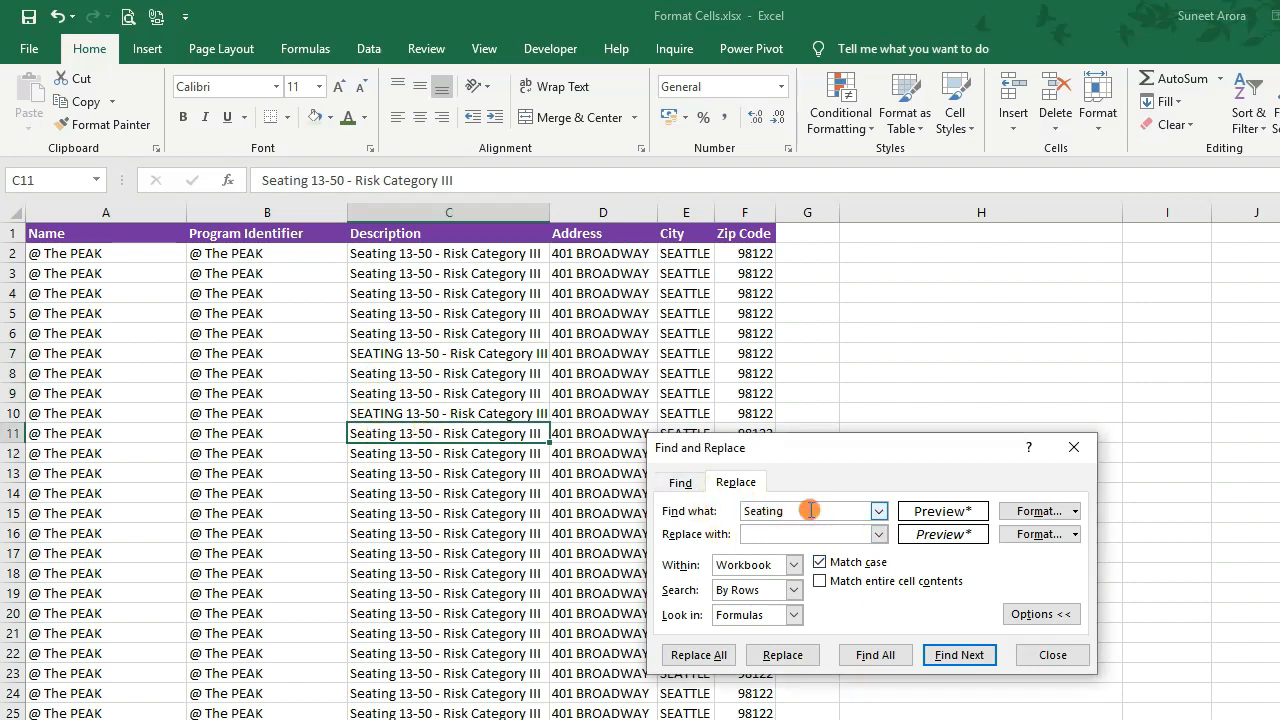
click(370, 356)
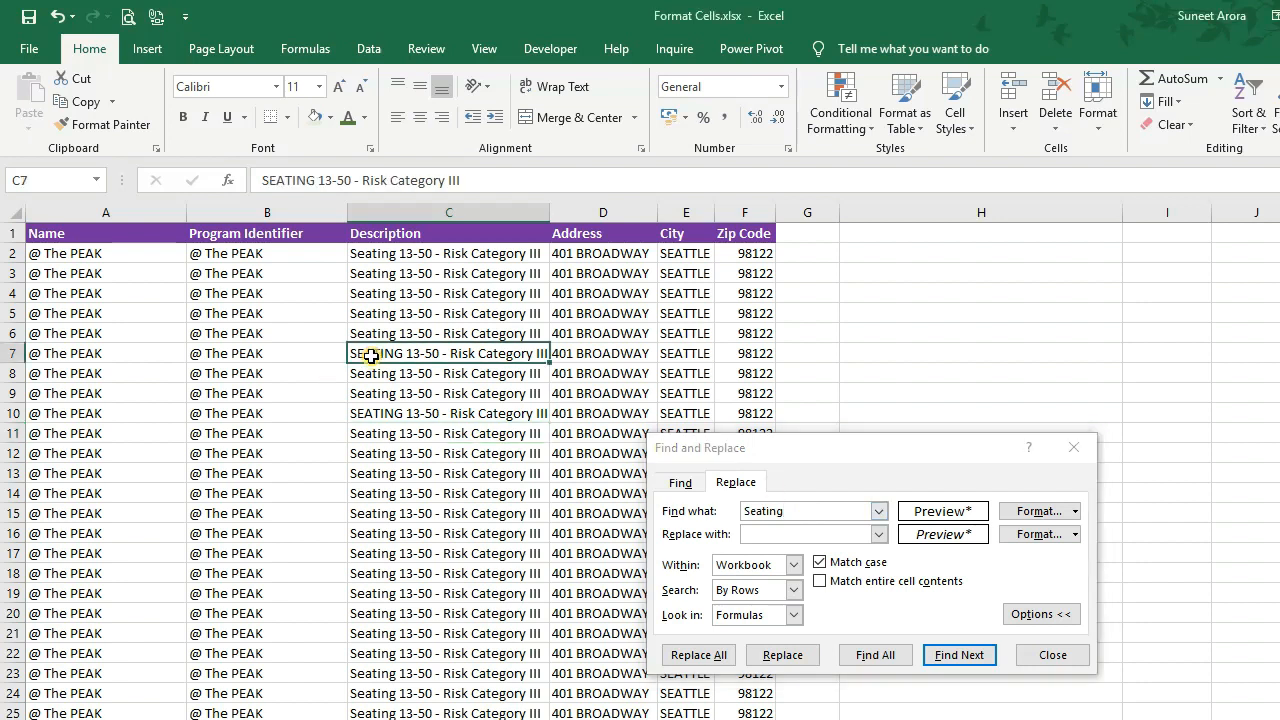
ctrl+click(372, 411)
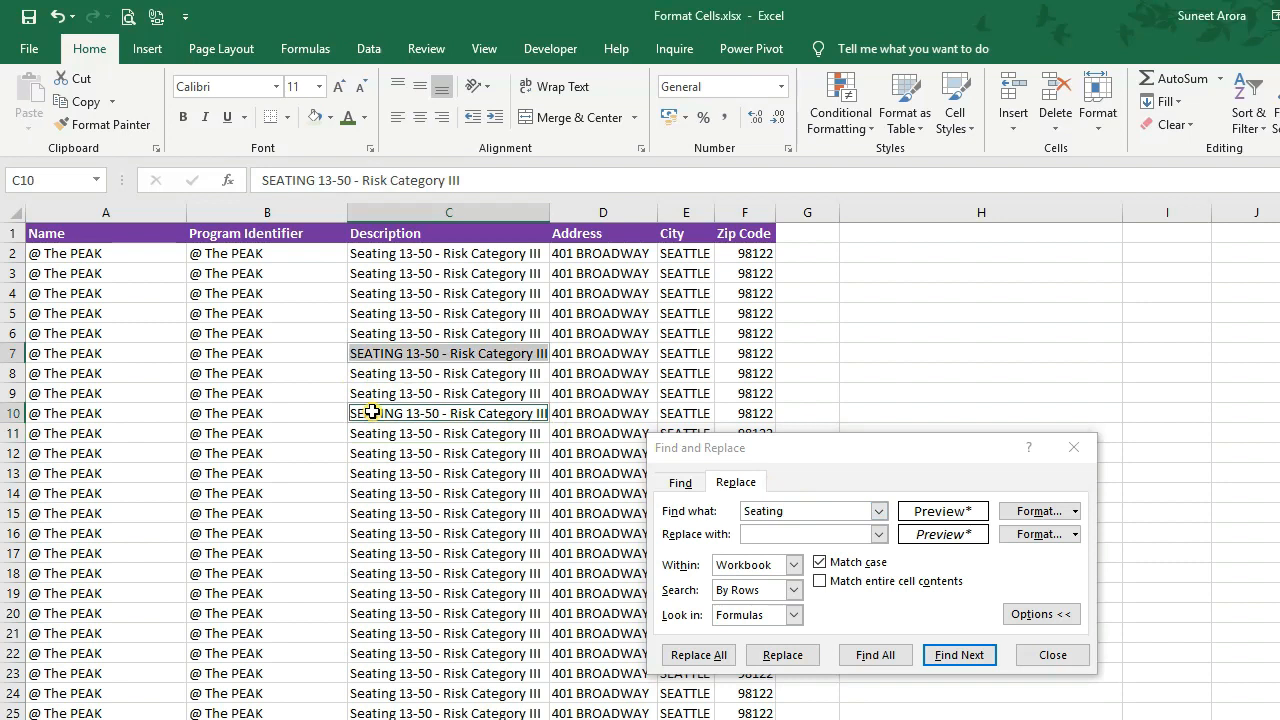
click(372, 411)
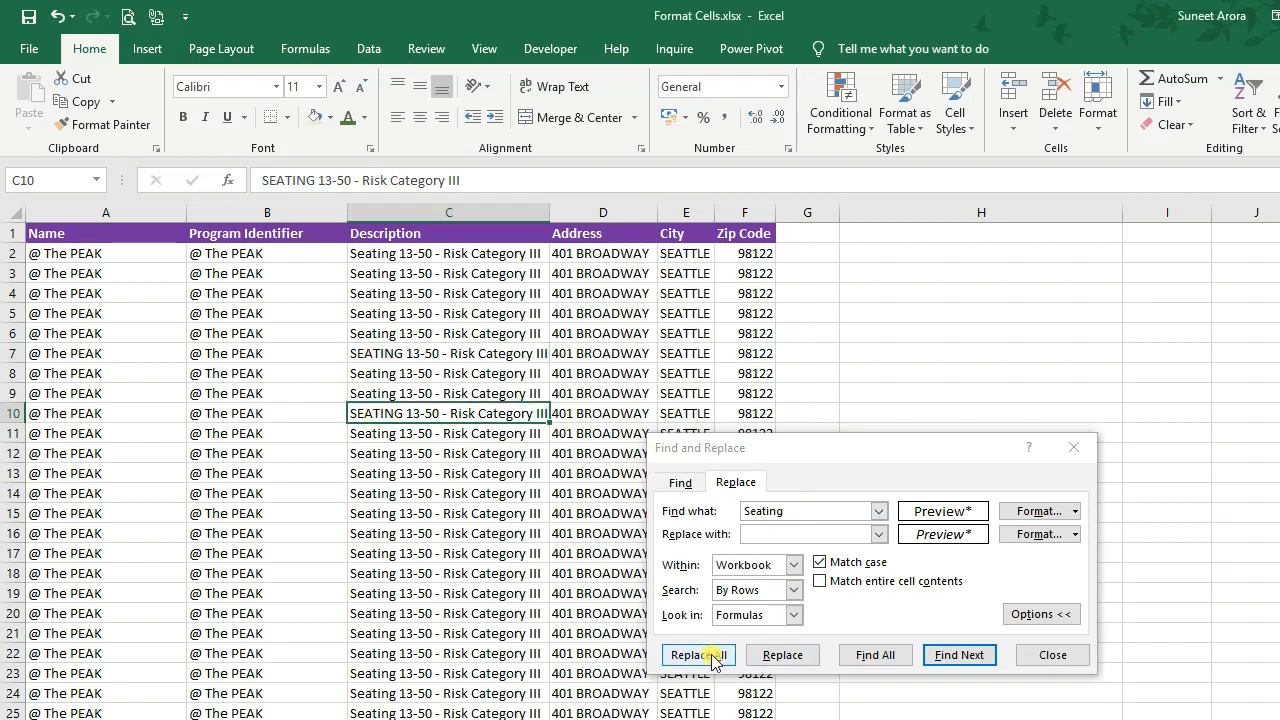
Limit the search to the current sheet and replace the format of all case-matched Seating cells with italic.
click(793, 565)
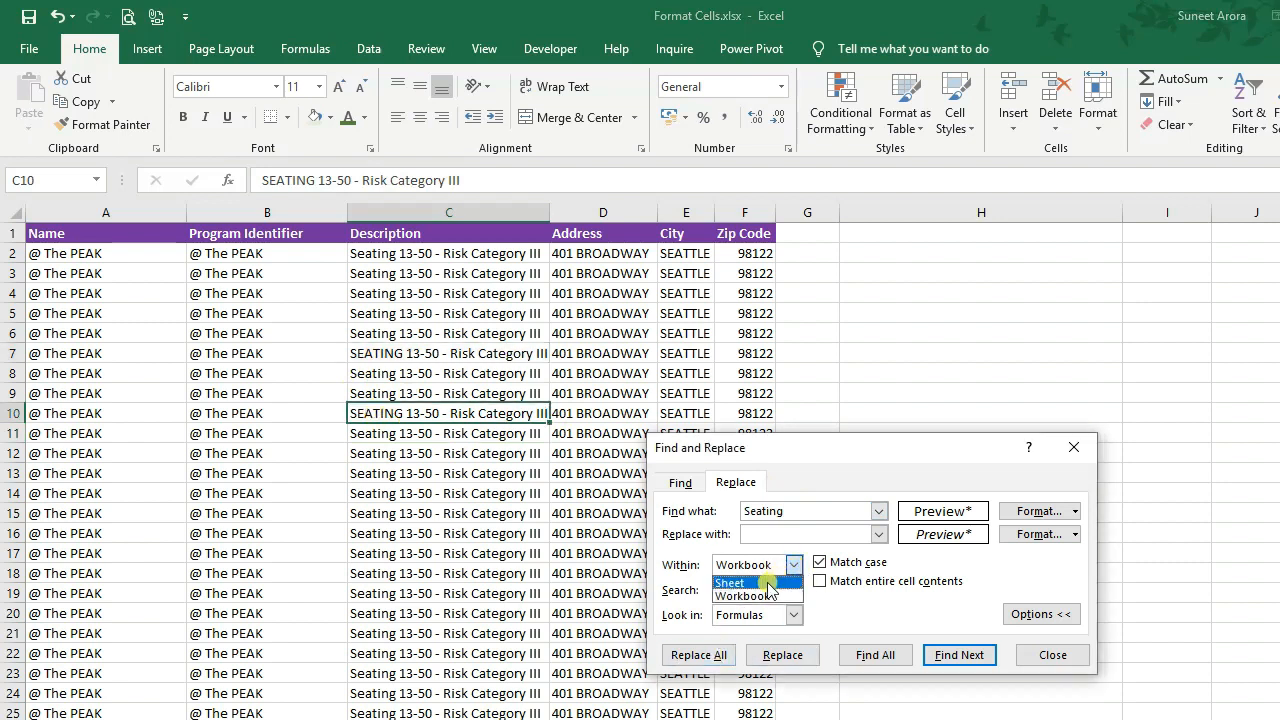
click(767, 583)
click(697, 655)
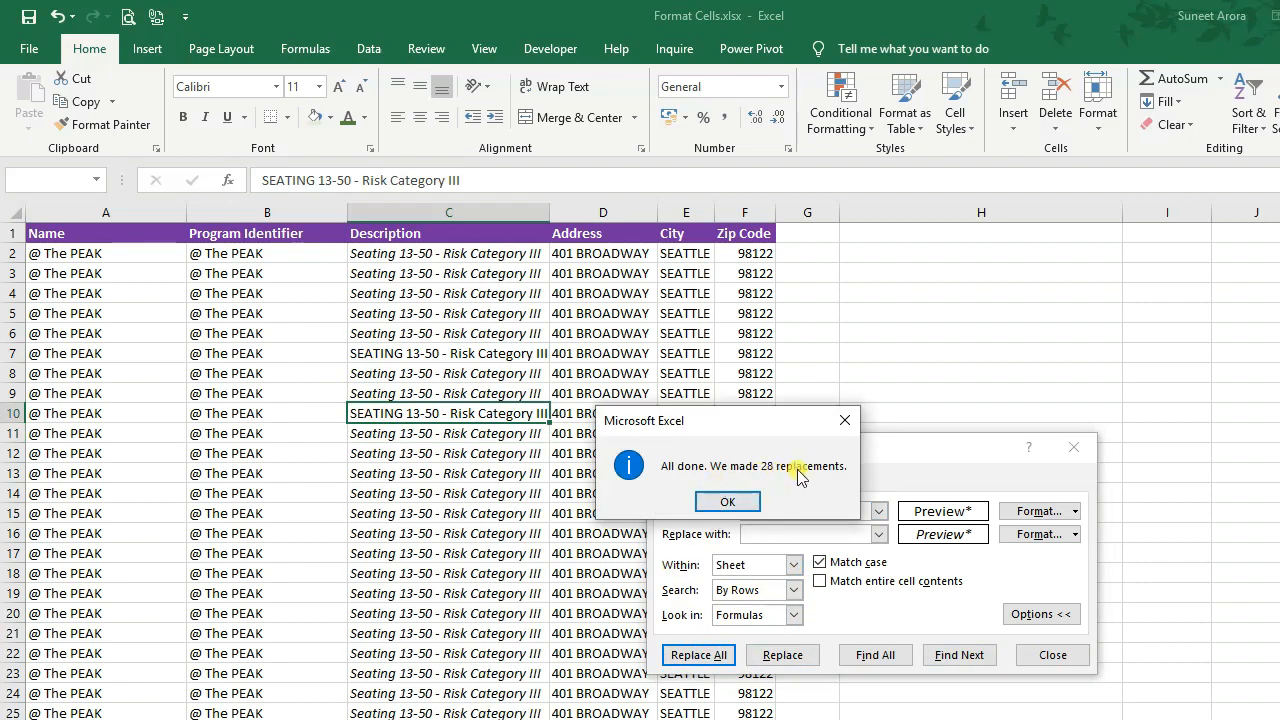
click(727, 501)
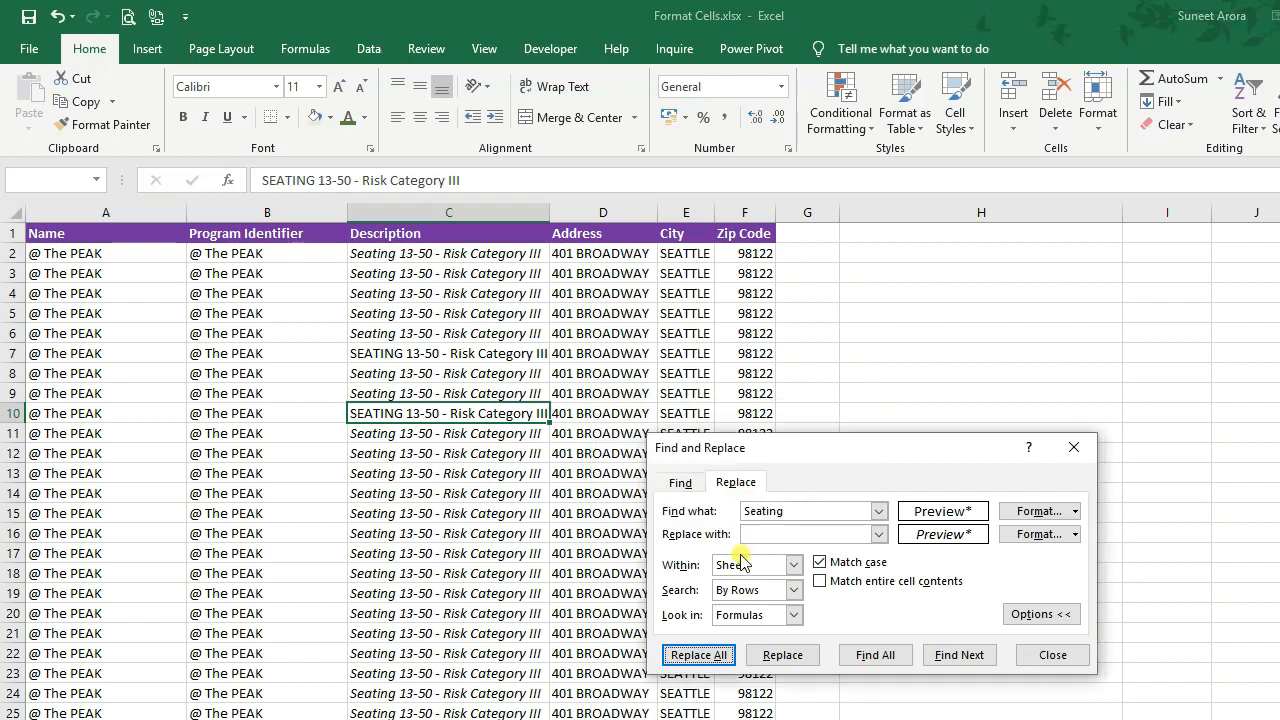
click(389, 413)
ctrl+click(393, 353)
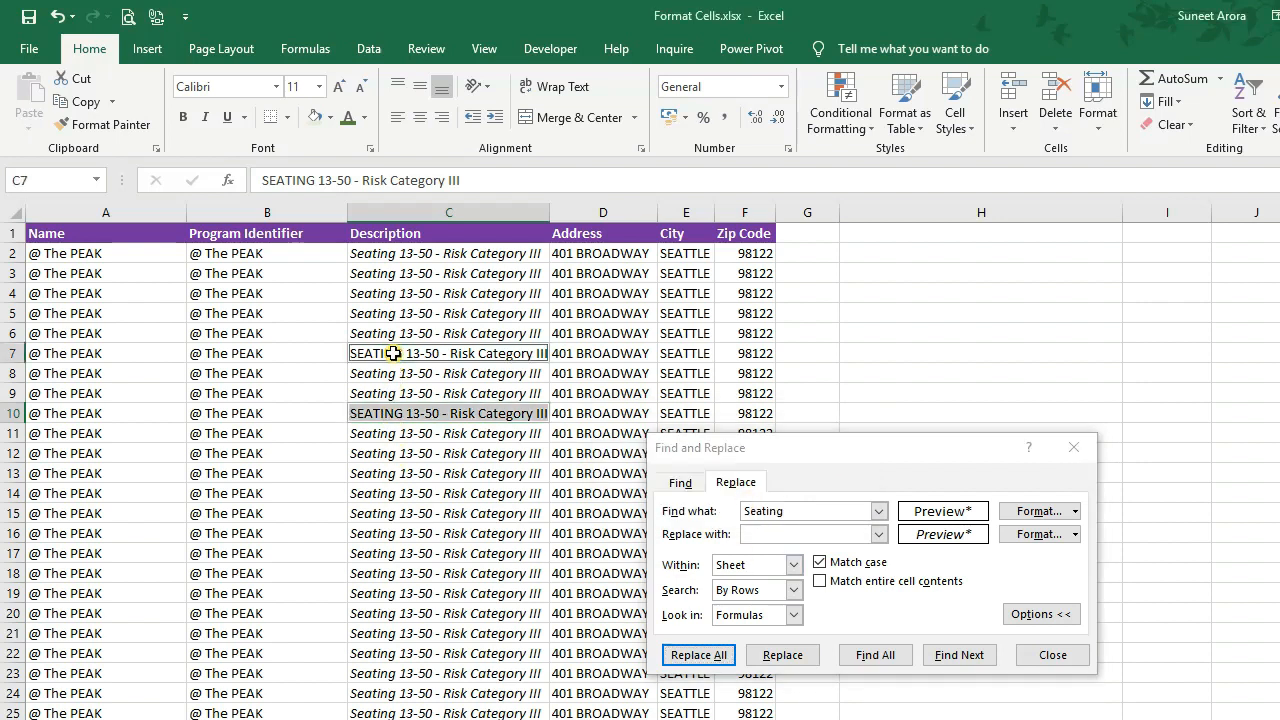
click(411, 376)
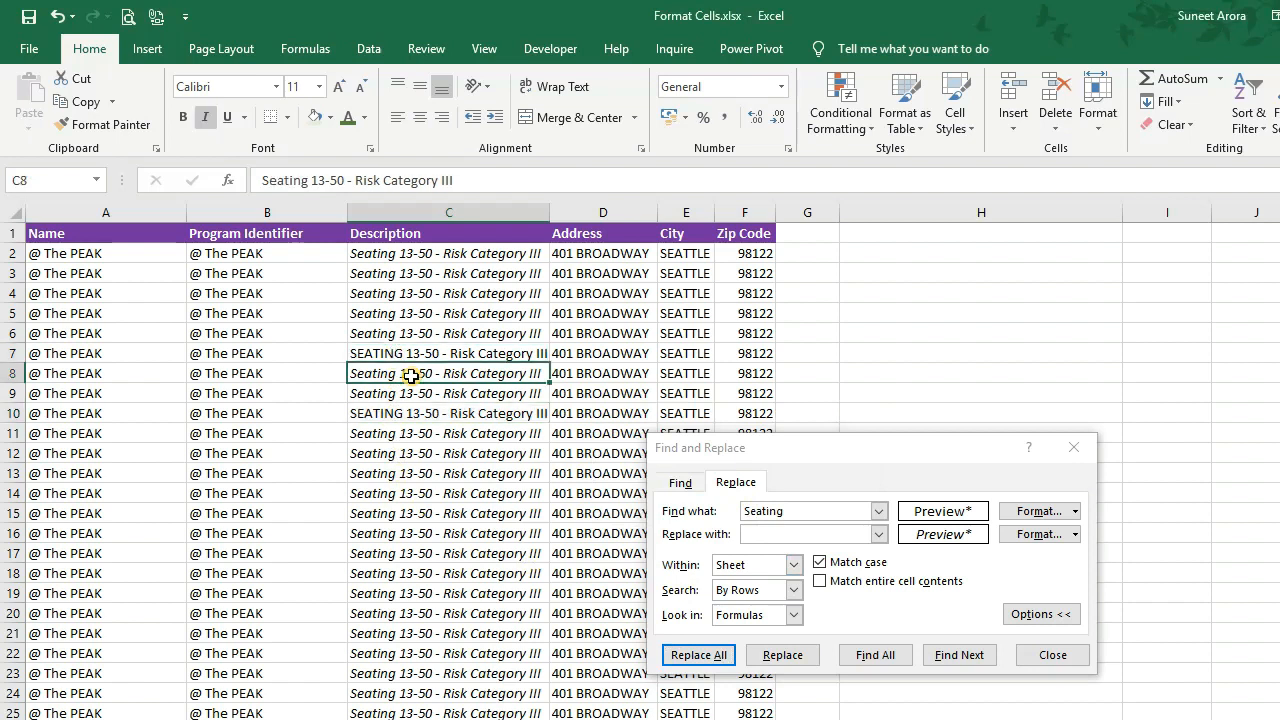
click(1050, 660)
Reopen Find and Replace and take the format to find from italic Description cell C5.
drag(108, 258, 766, 369)
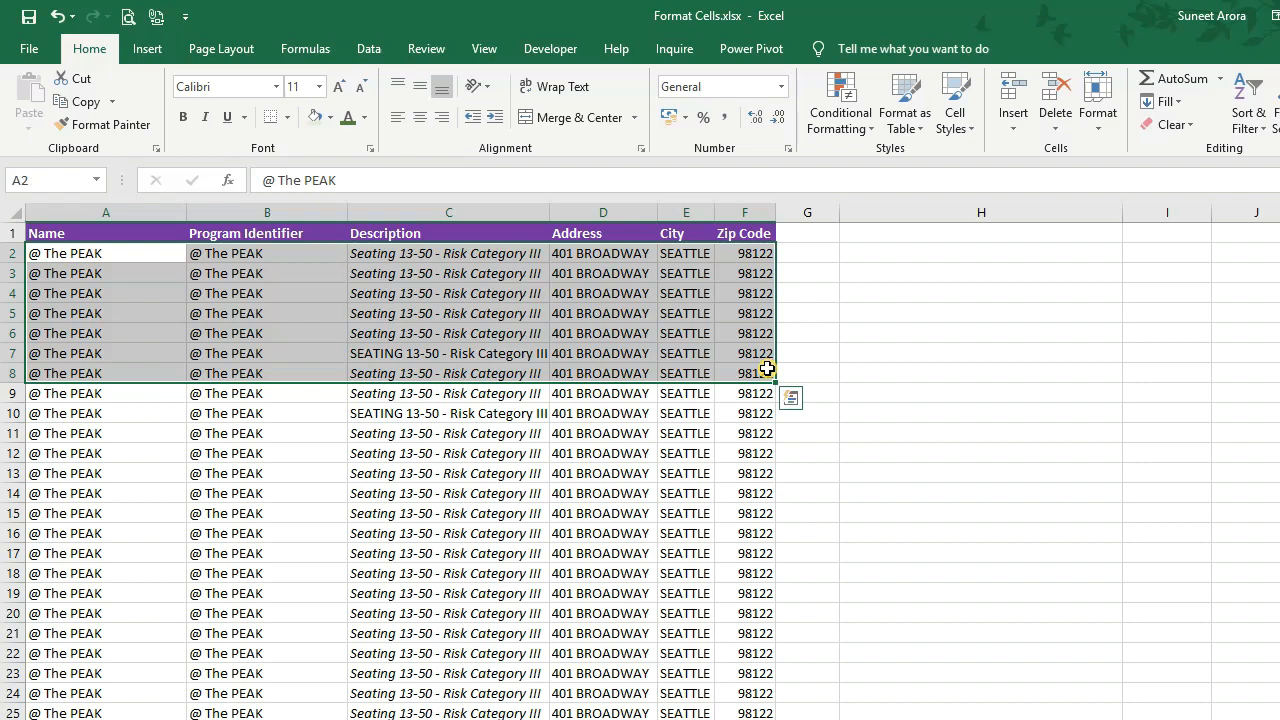
key(ctrl+h)
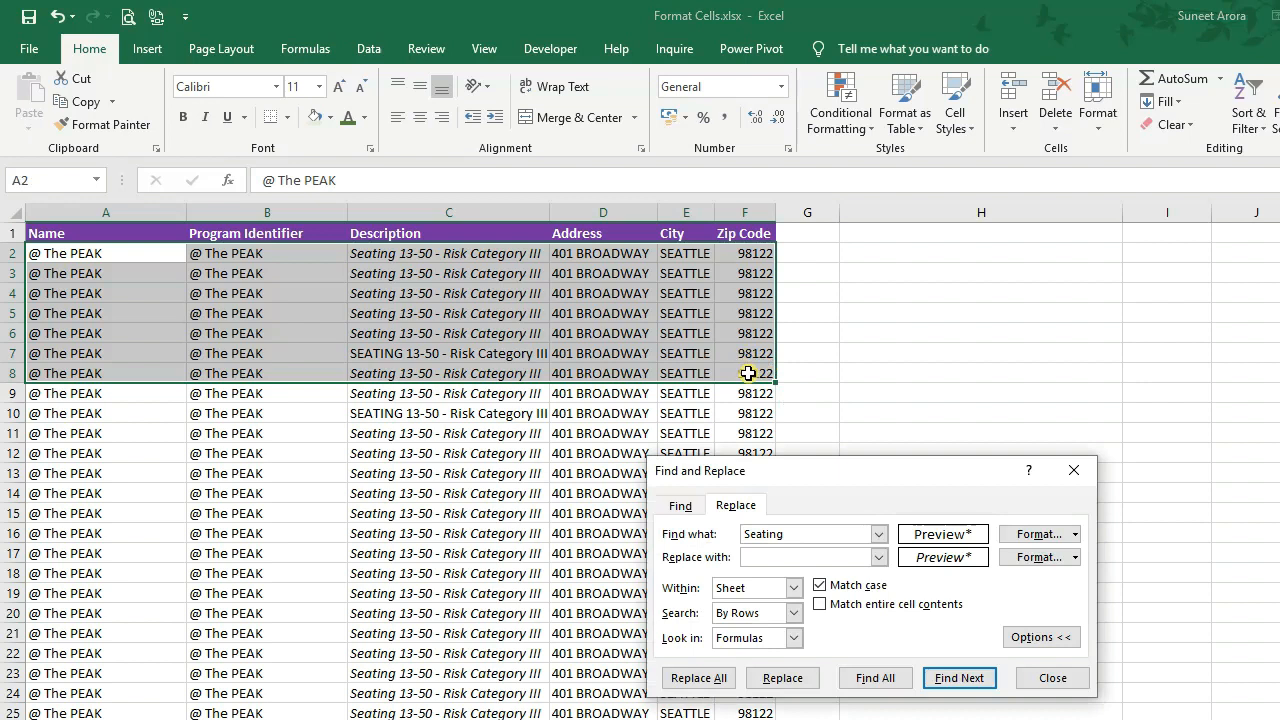
click(1075, 534)
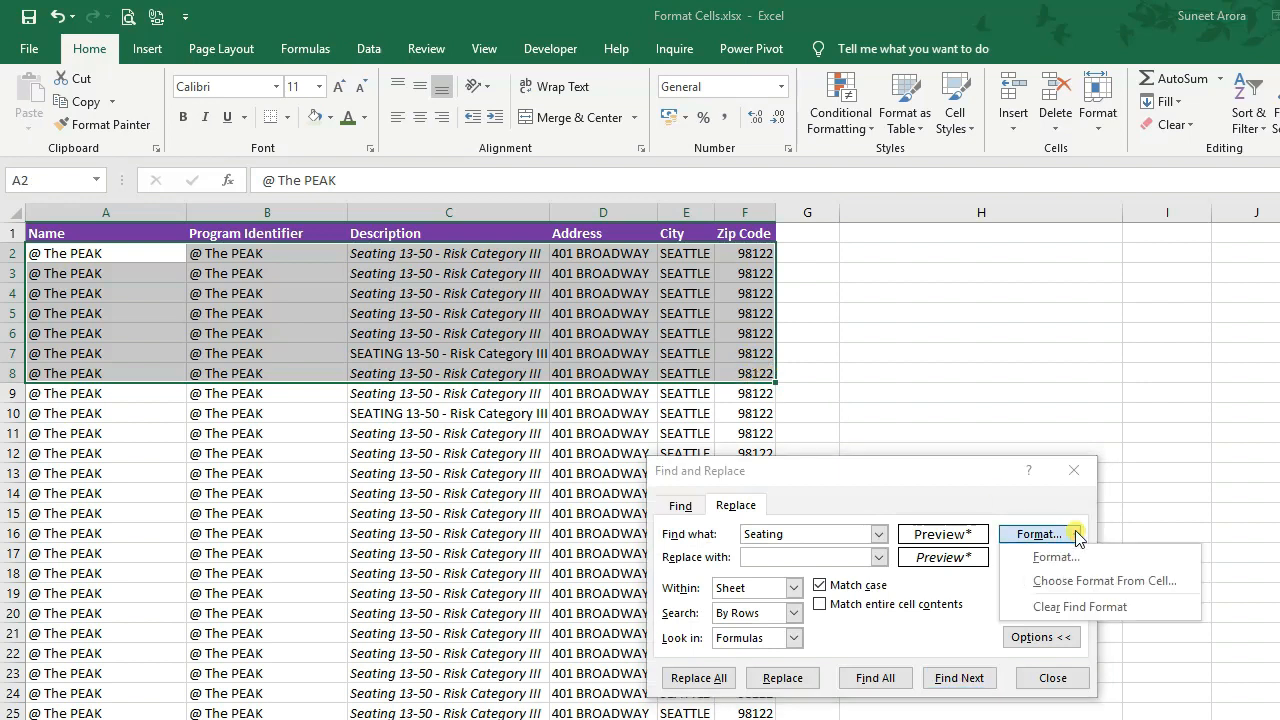
click(1090, 581)
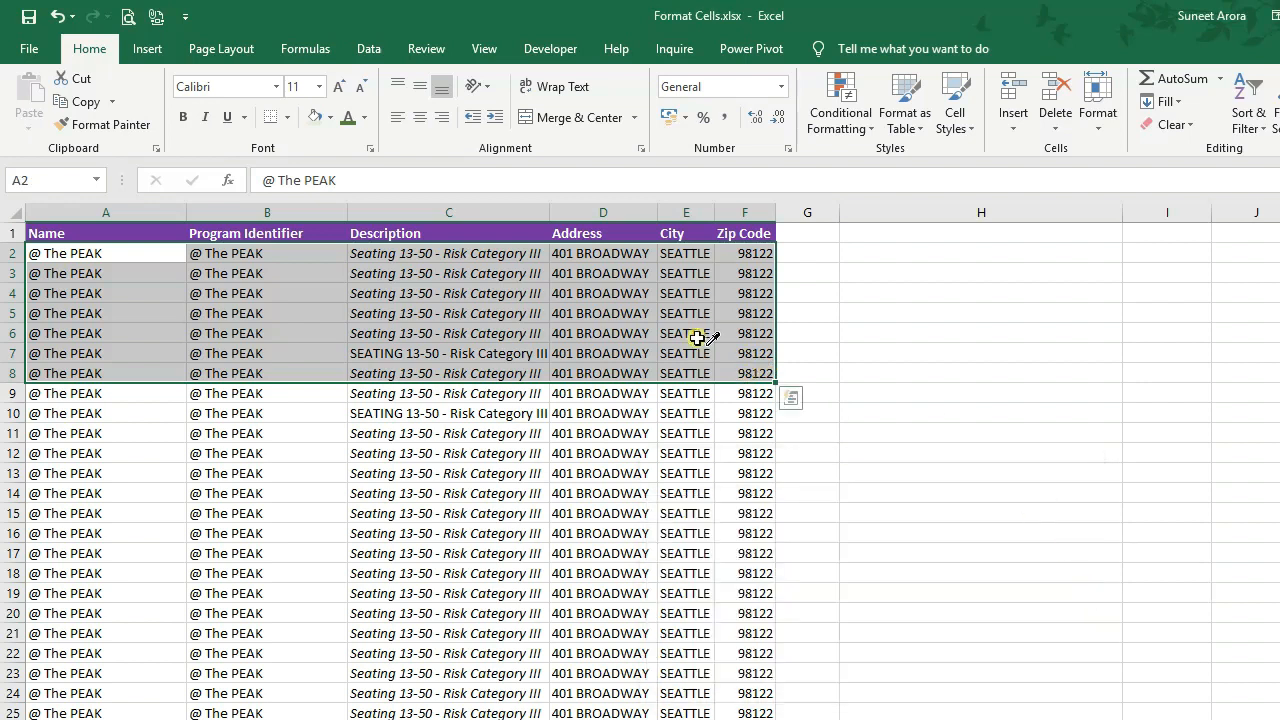
click(482, 318)
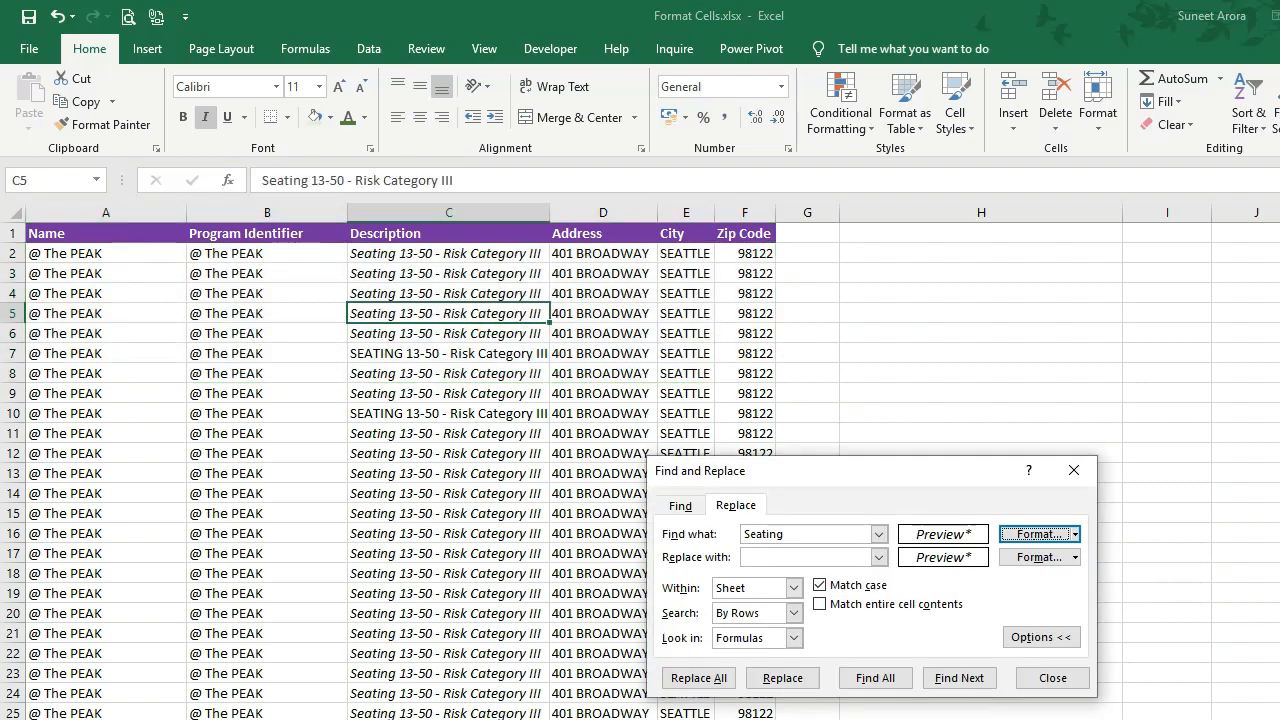
Clear the replacement format and set a light yellow fill as the new replacement format.
click(1075, 557)
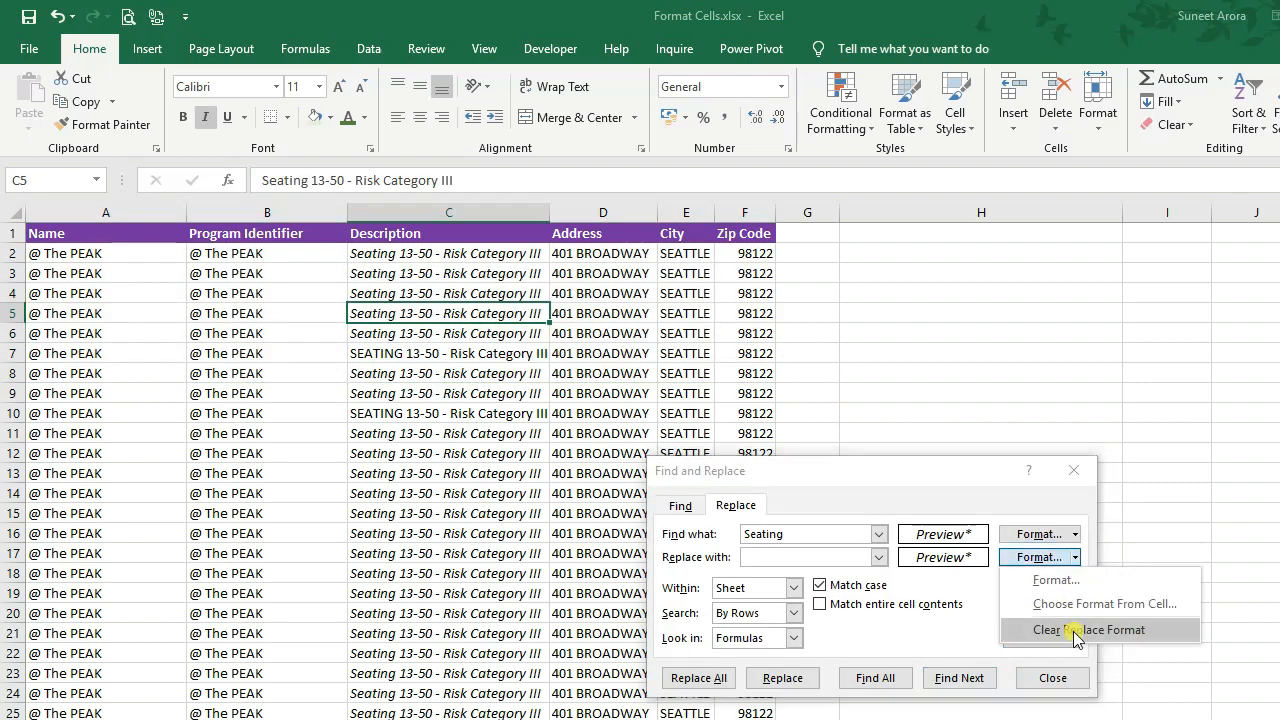
click(1075, 630)
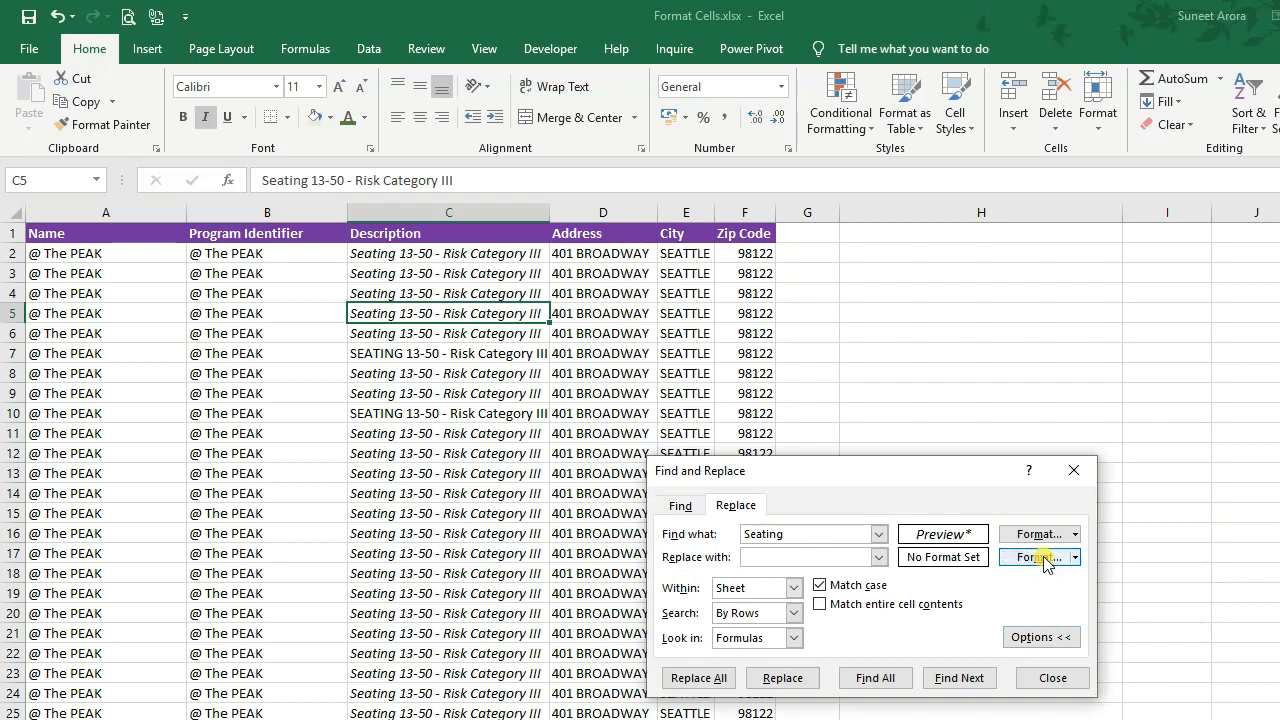
click(1038, 557)
drag(551, 157, 820, 301)
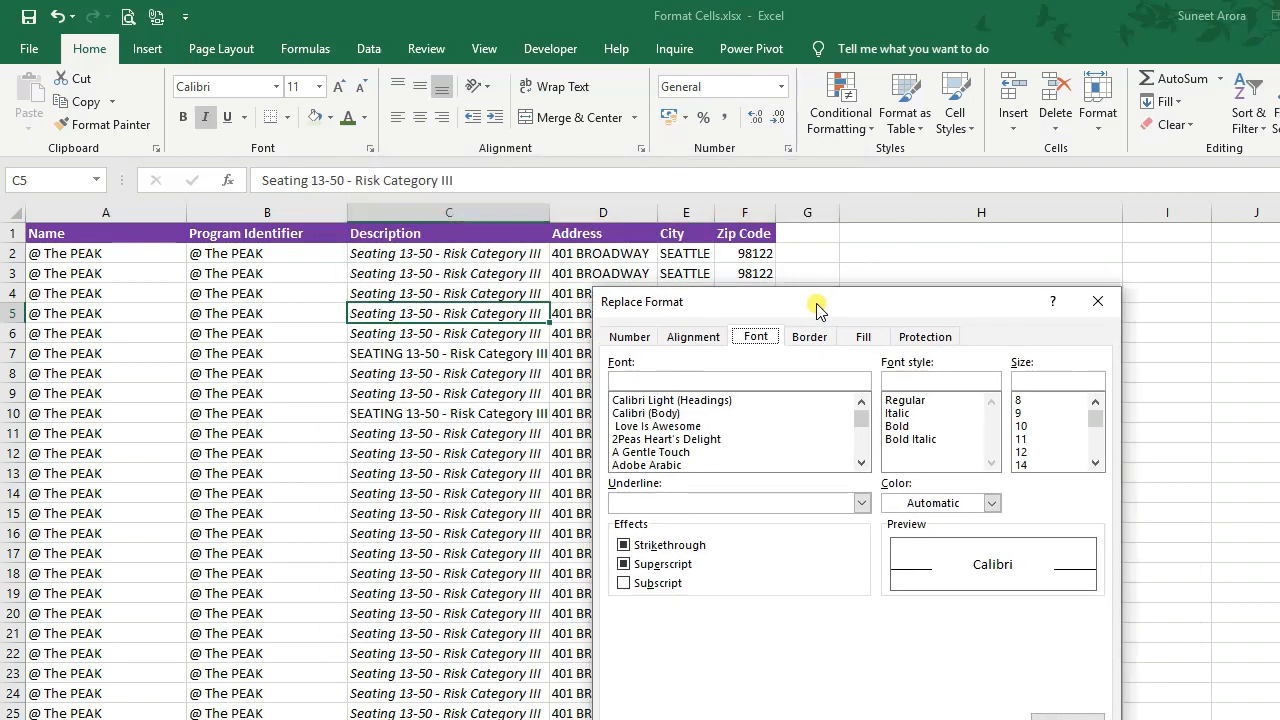
click(864, 337)
click(748, 442)
key(Return)
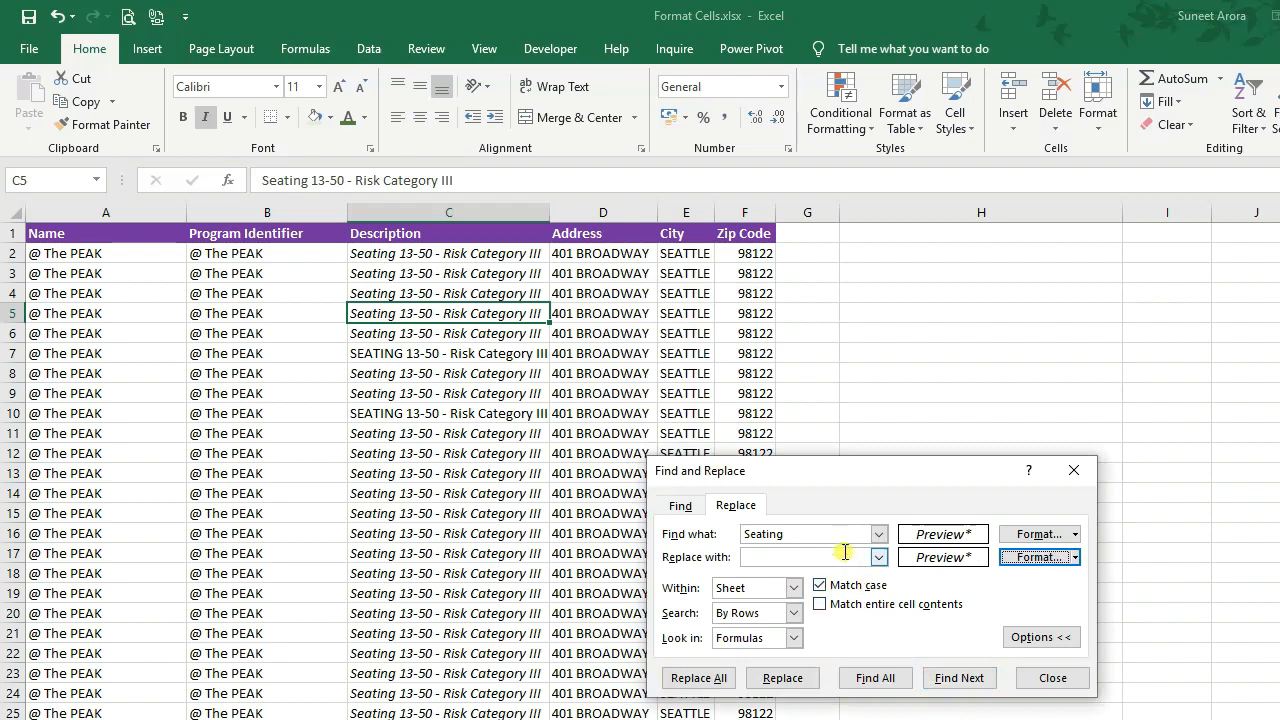
Remove the find text so only the format is searched, and turn off case matching.
drag(838, 534, 716, 536)
key(BackSpace)
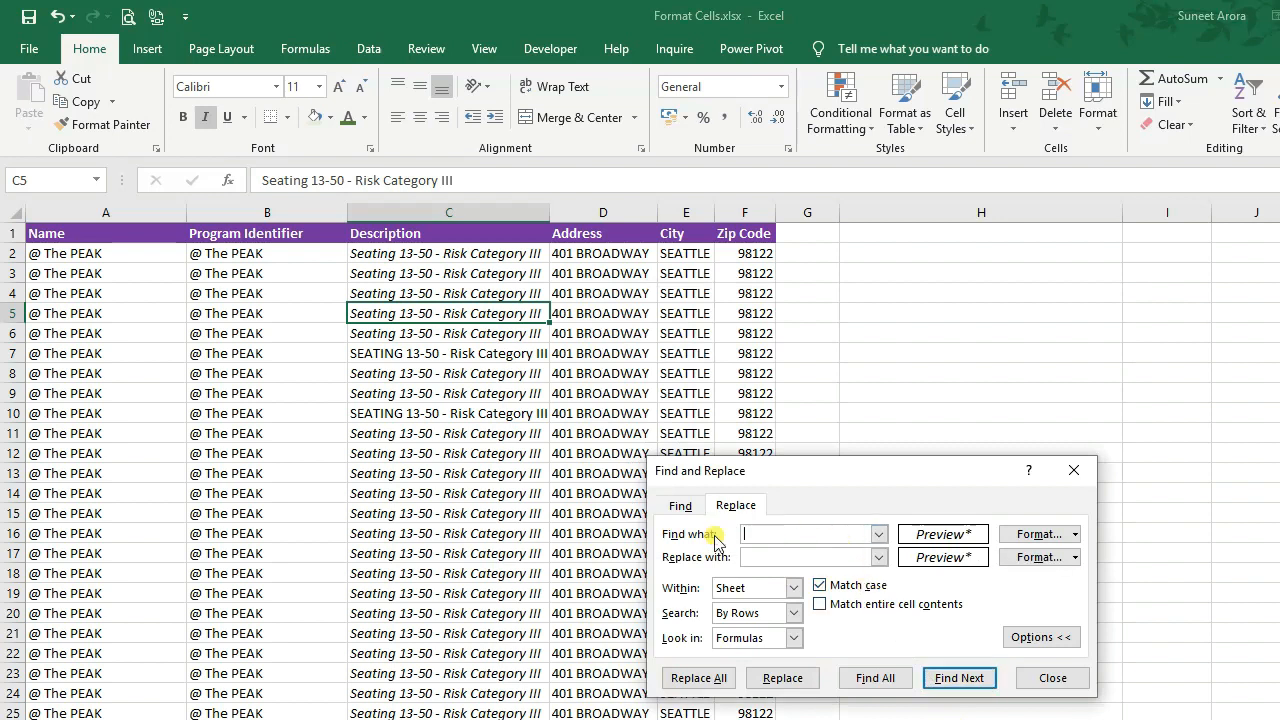
click(820, 585)
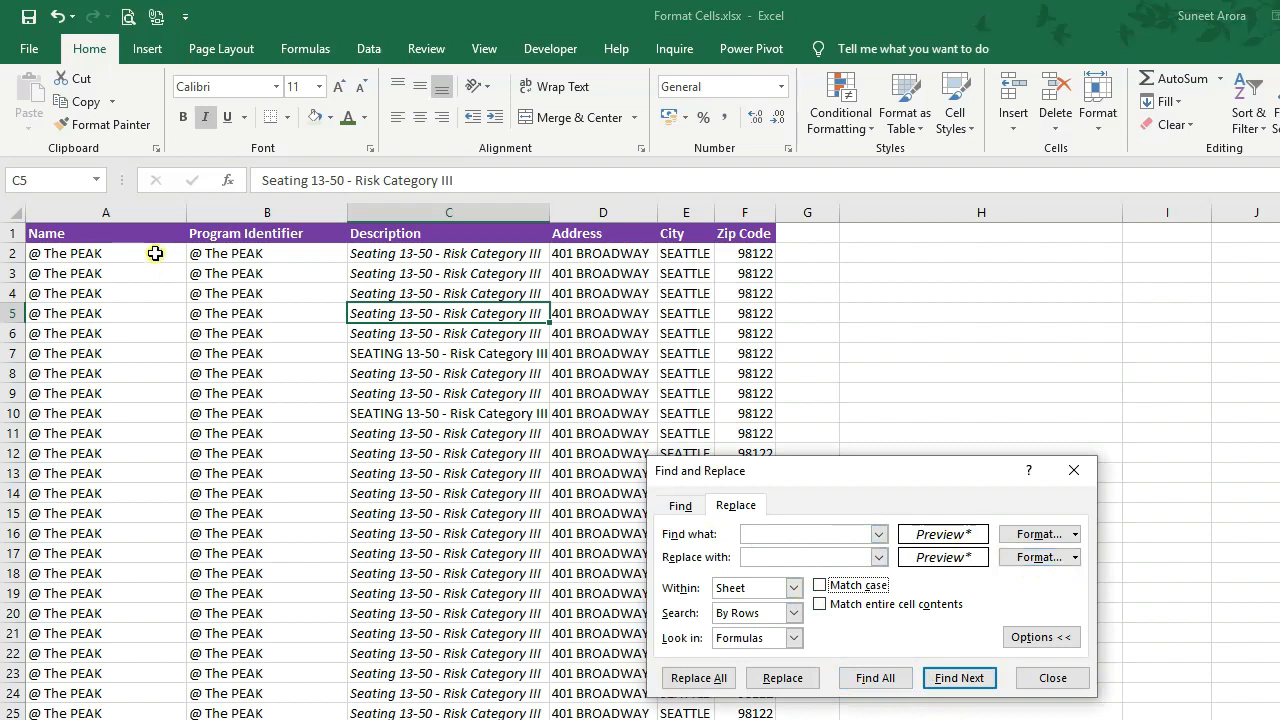
Apply the light yellow fill to all italic-format matches within the range A2:F6 using Replace All.
drag(155, 253, 737, 343)
click(686, 695)
click(688, 684)
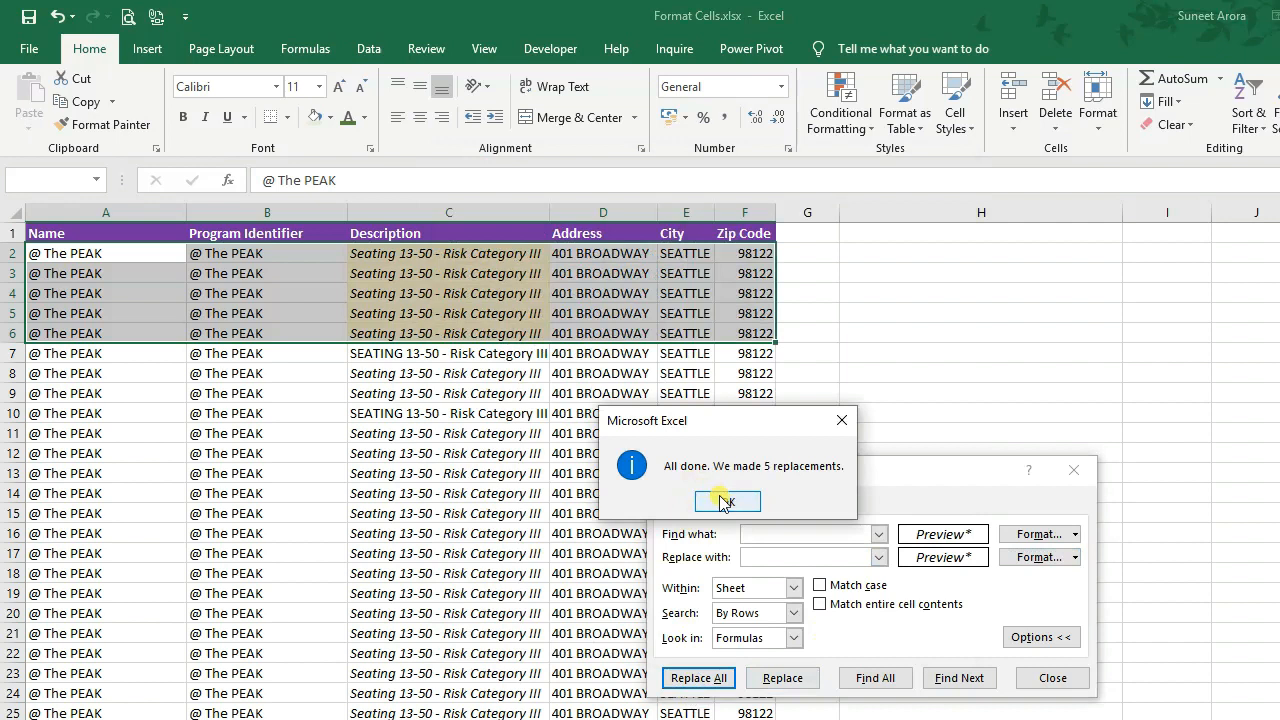
click(723, 502)
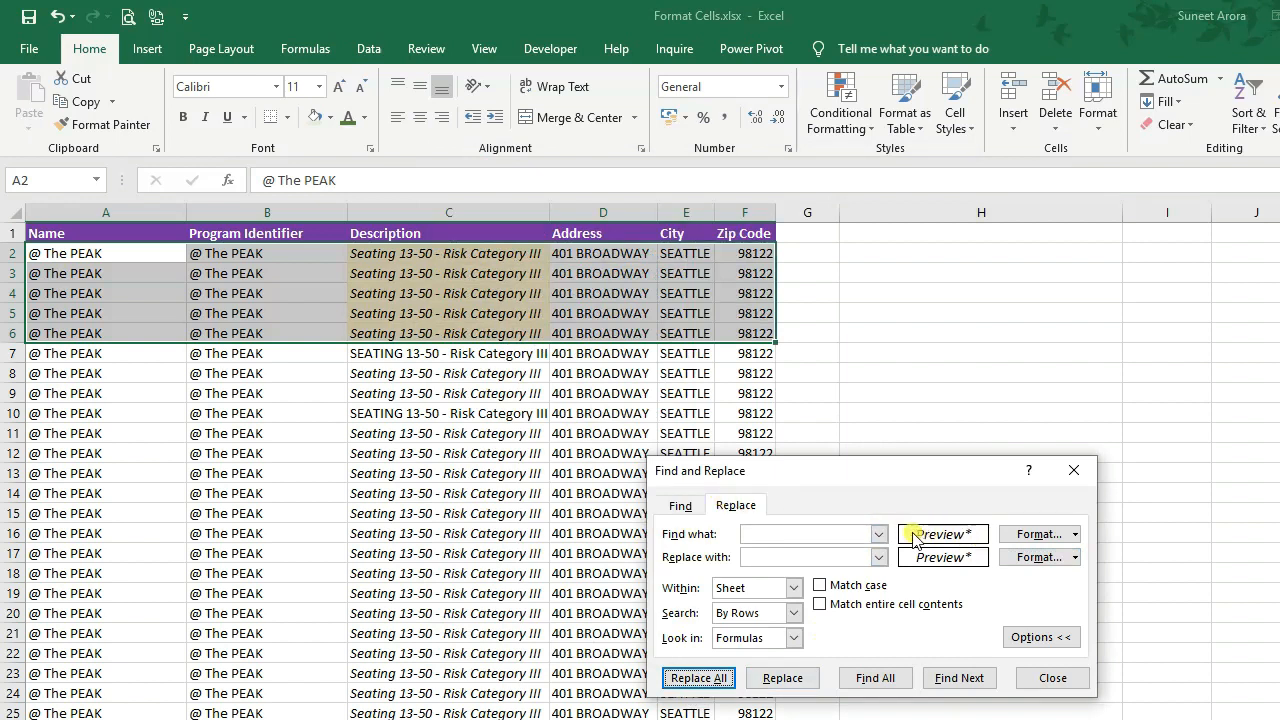
click(1042, 678)
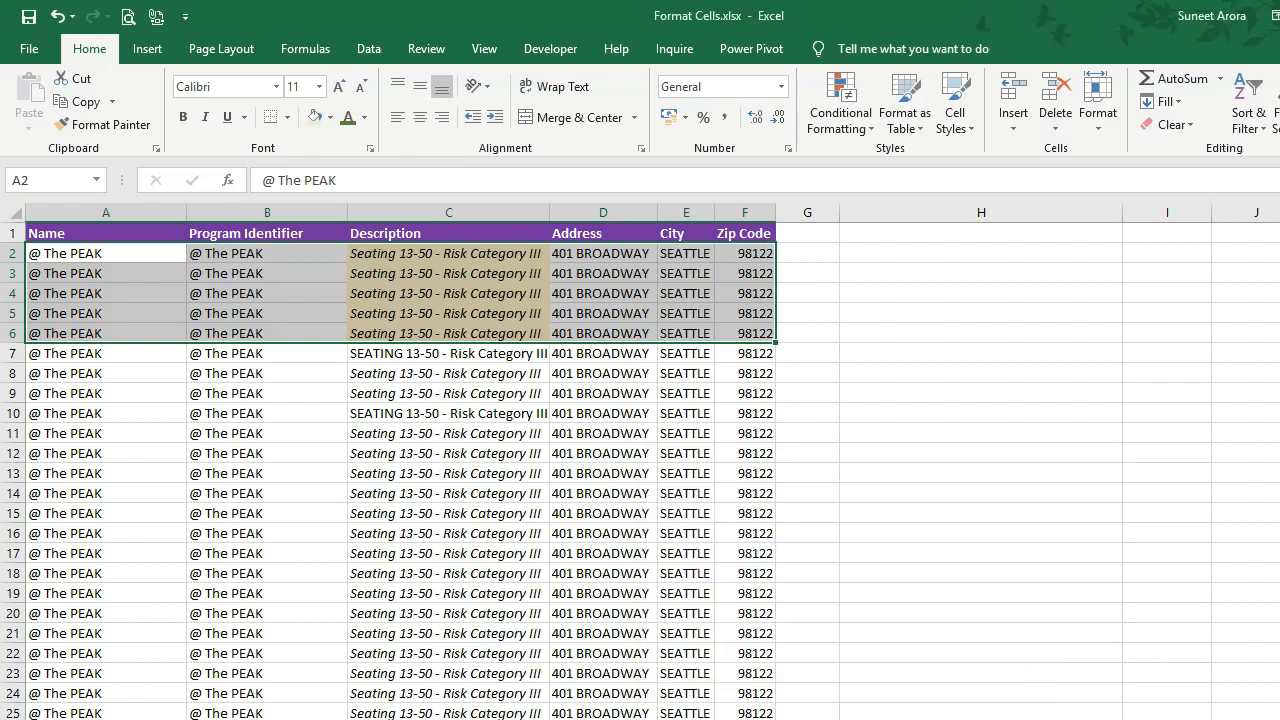
click(507, 312)
drag(402, 256, 411, 333)
click(411, 333)
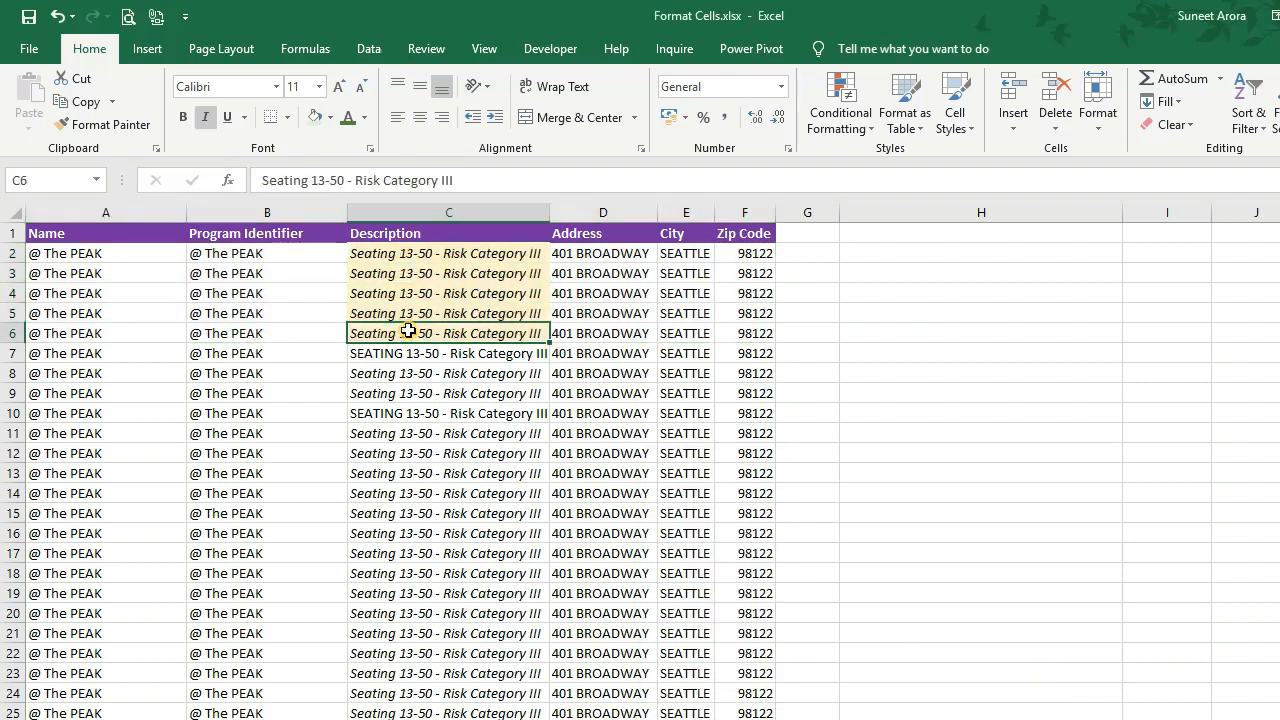
click(623, 368)
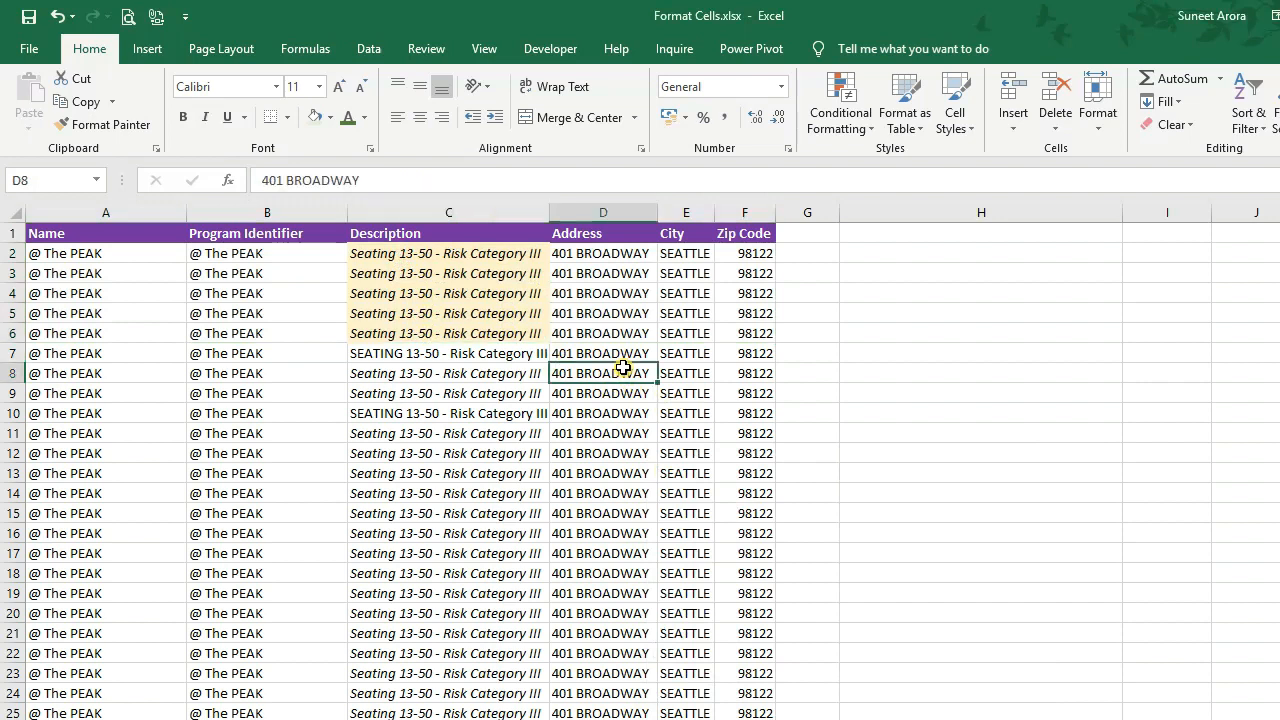